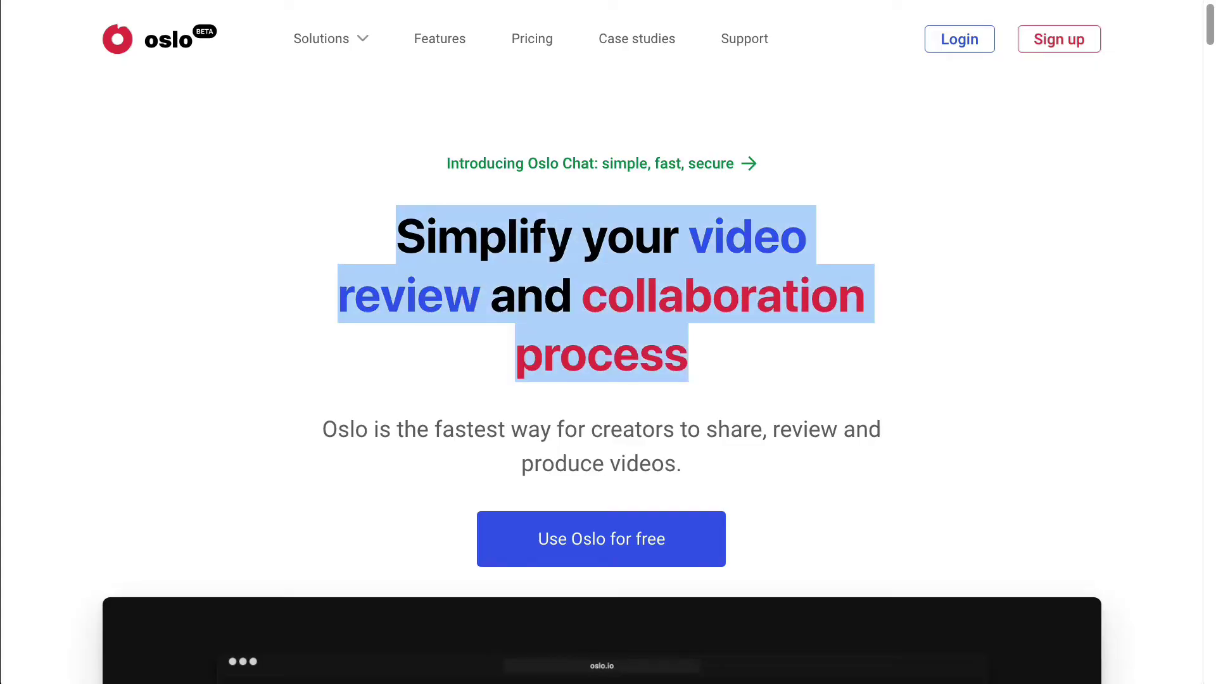
Step: Scroll down the Oslo homepage through its feature sections
scroll(601, 380, down, 12)
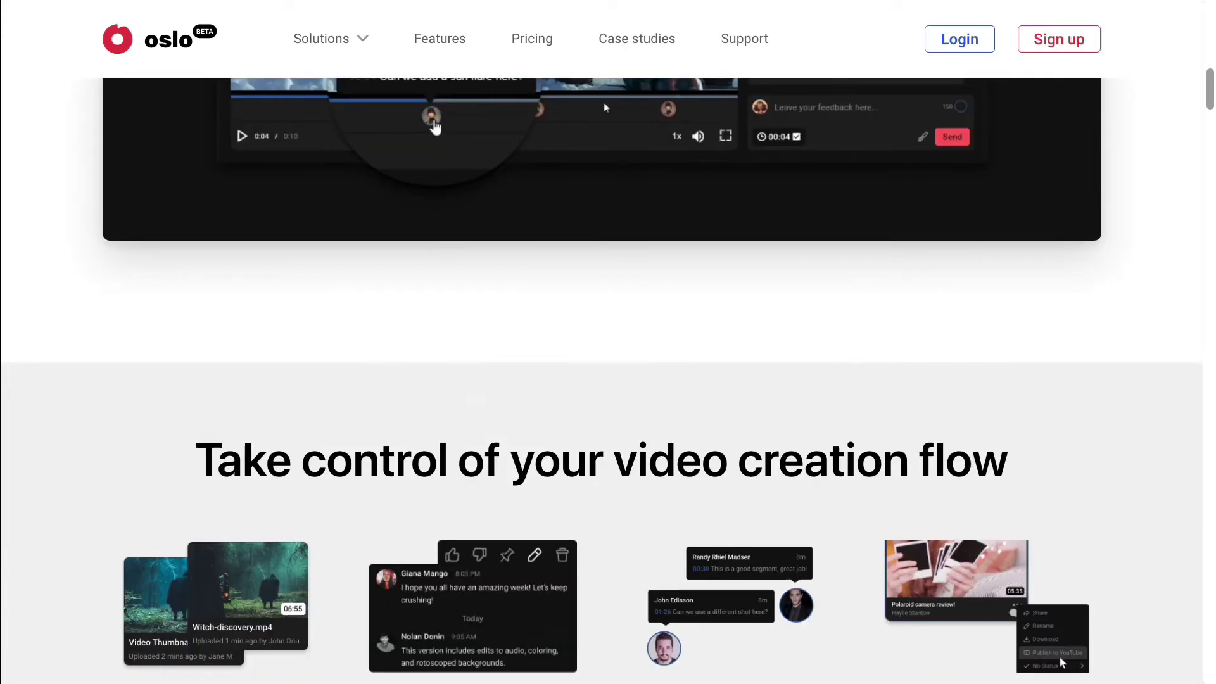
scroll(601, 380, down, 10)
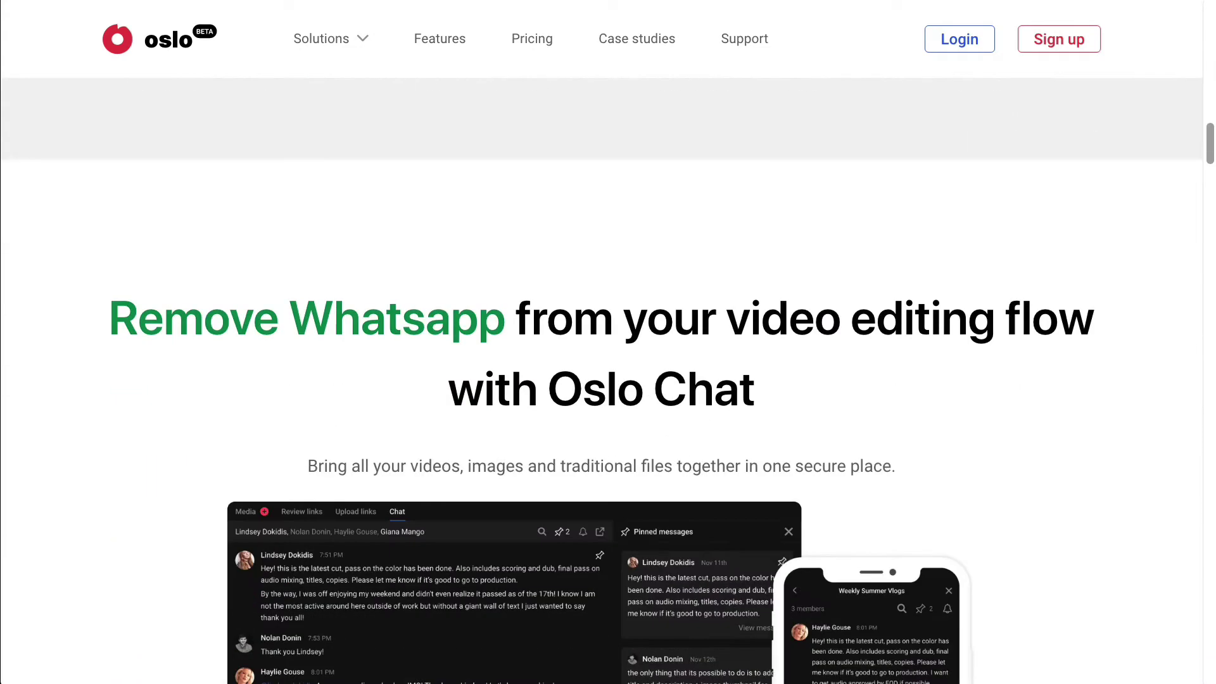
scroll(602, 380, down, 5)
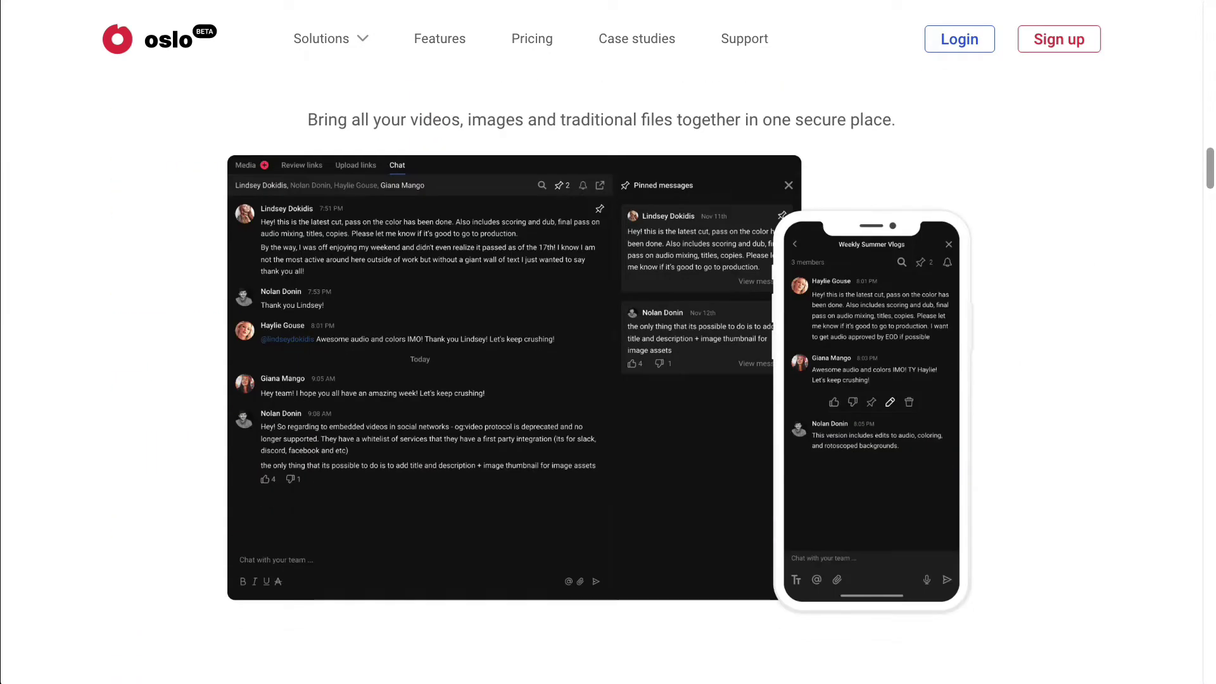
scroll(887, 398, down, 10)
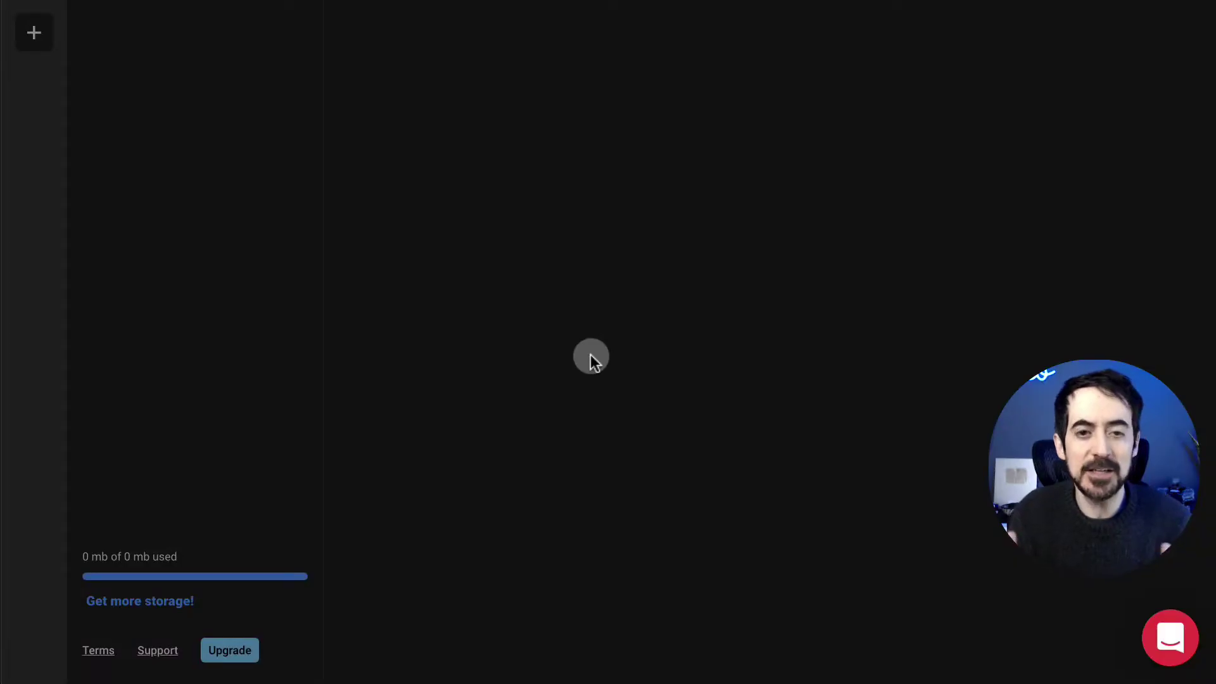
Step: Create a new project named Demo
click(31, 47)
click(455, 251)
text(D)
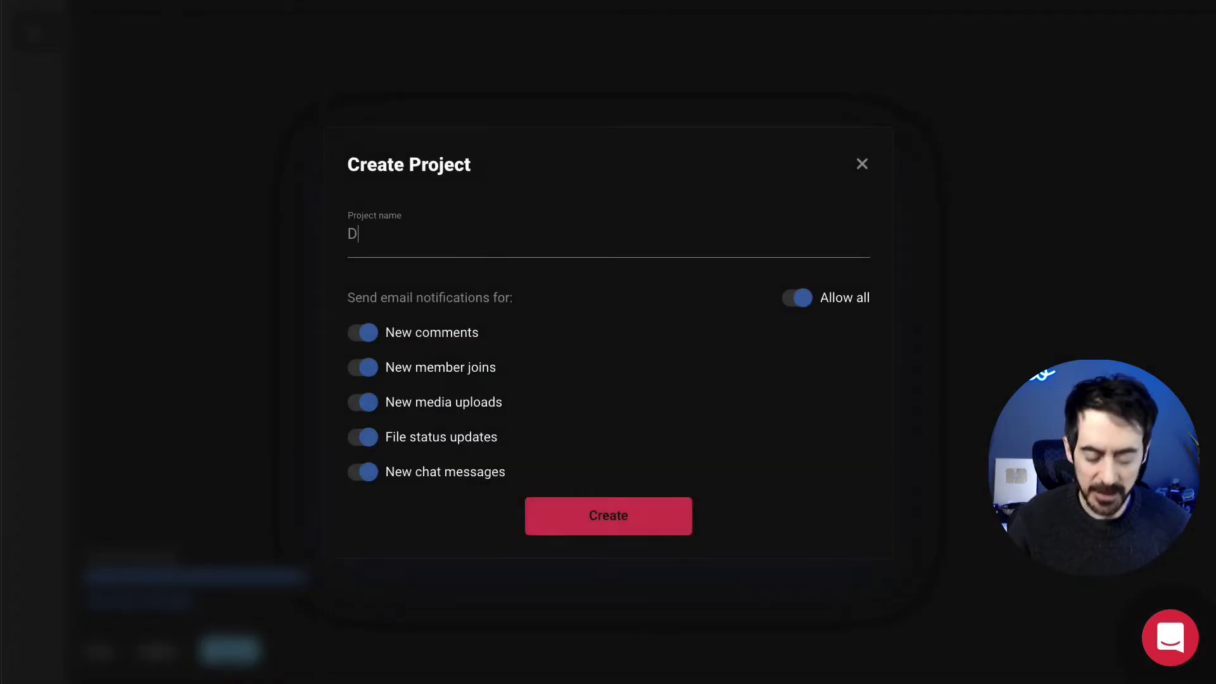
text(emo)
click(619, 516)
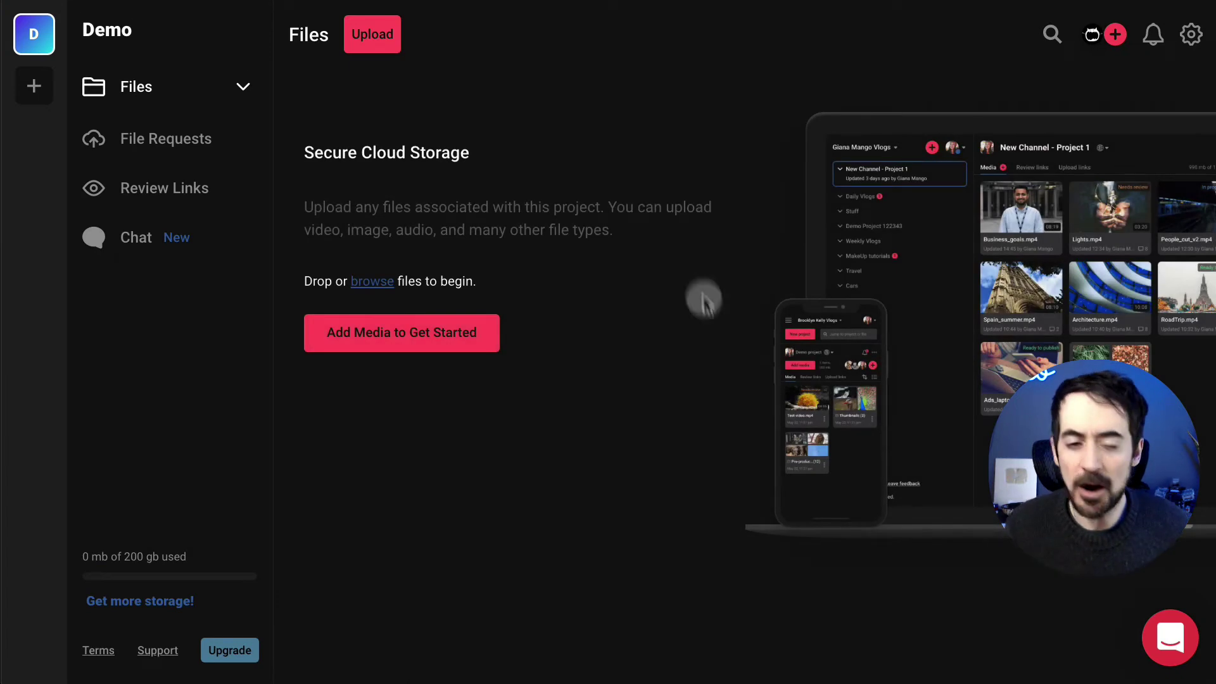
Step: Upload the lesson video and the course thumbnail image into Demo
click(423, 342)
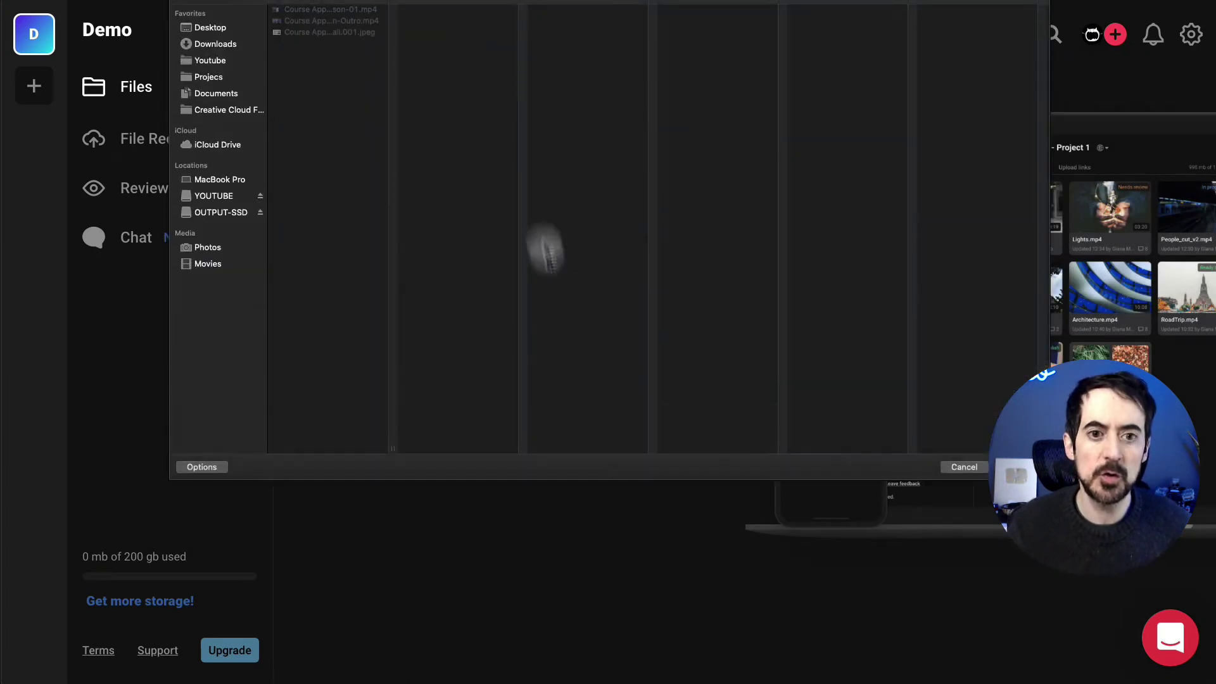
click(360, 12)
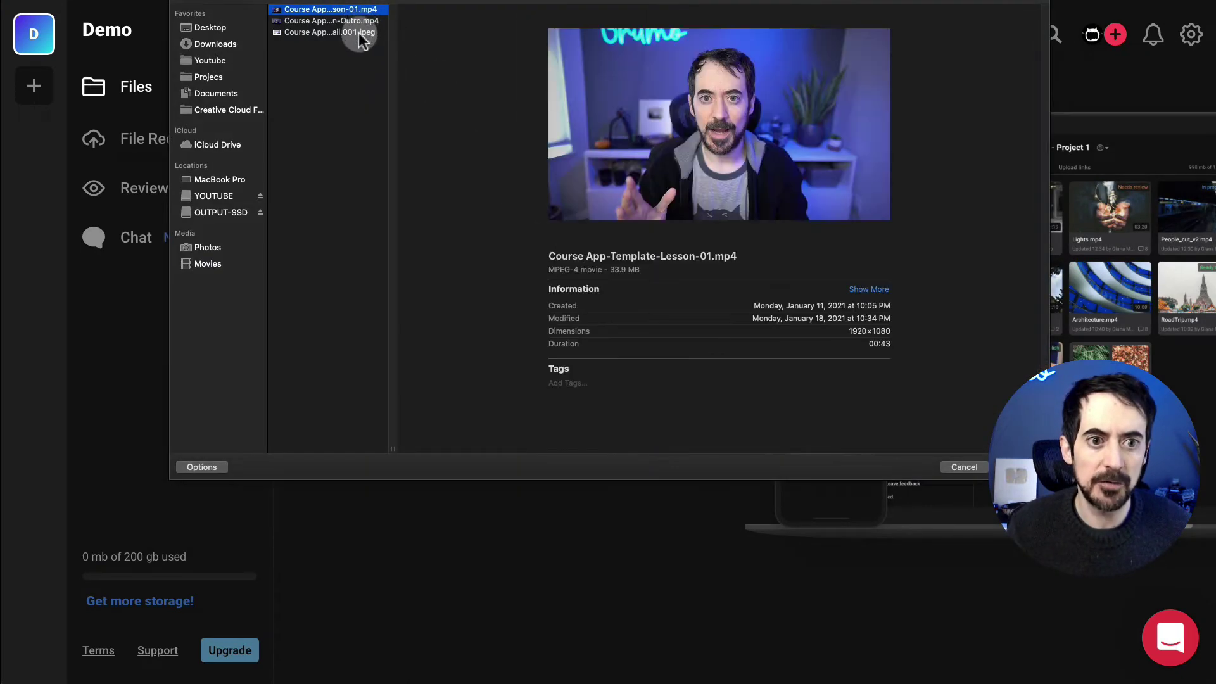
shift+click(358, 35)
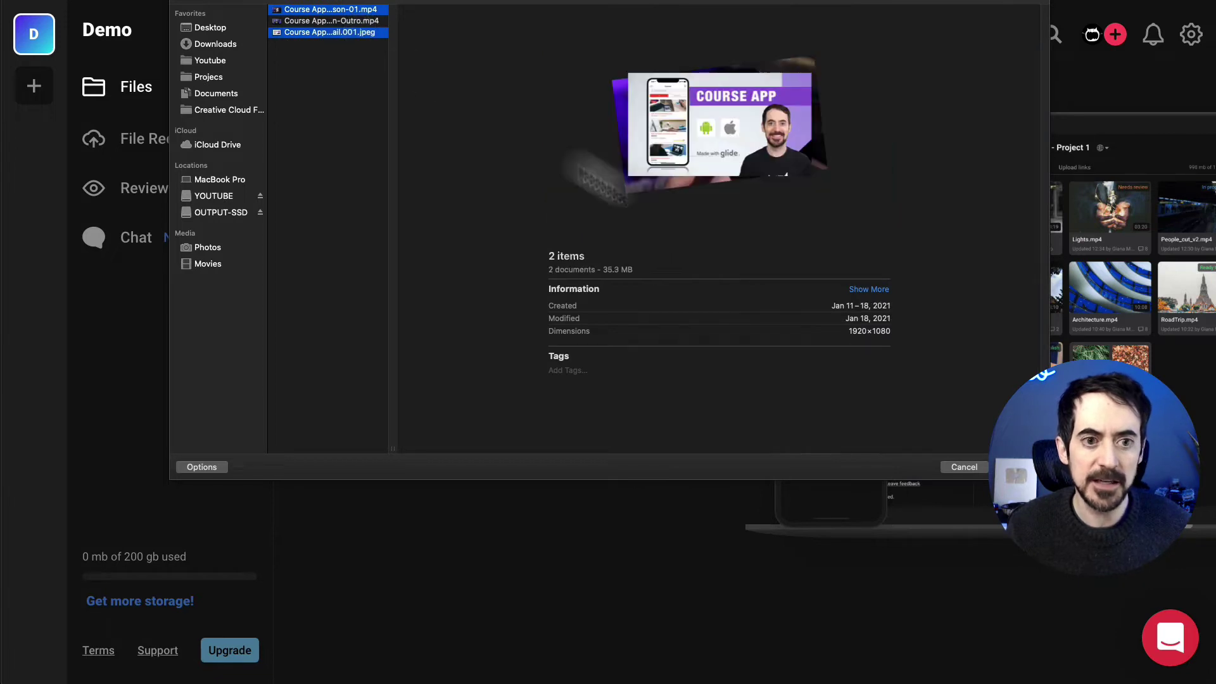
key(Return)
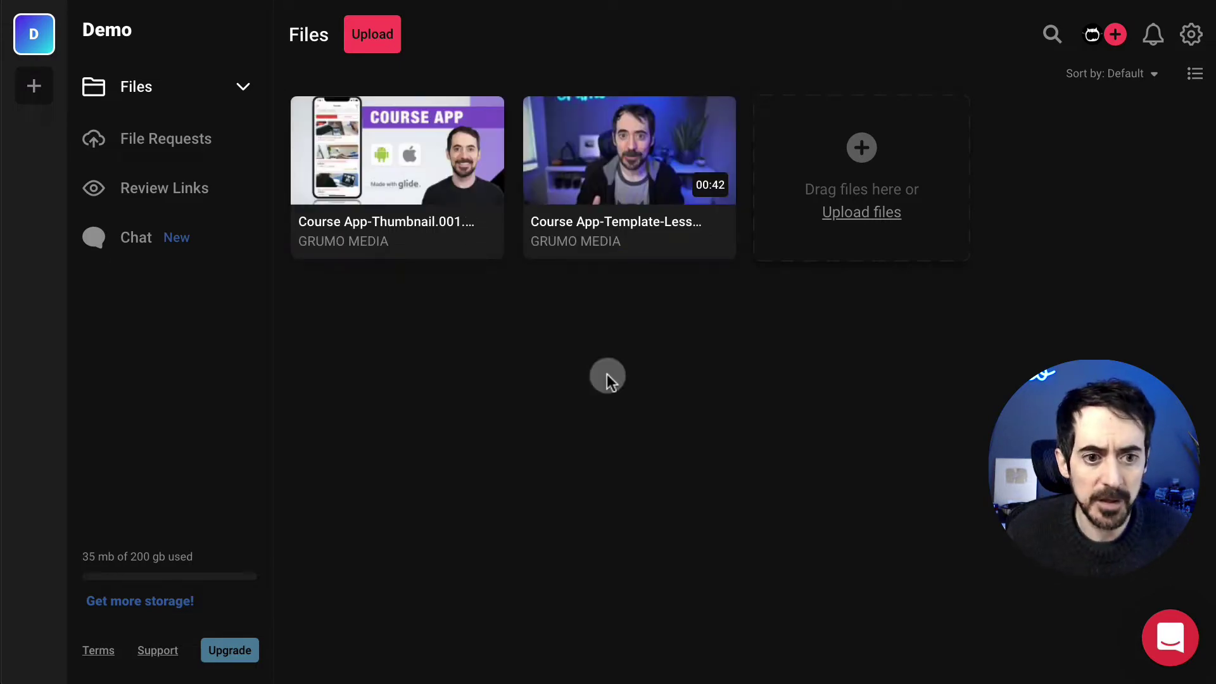
Step: Preview the thumbnail, then open the lesson video and cue it to 0:13
click(443, 184)
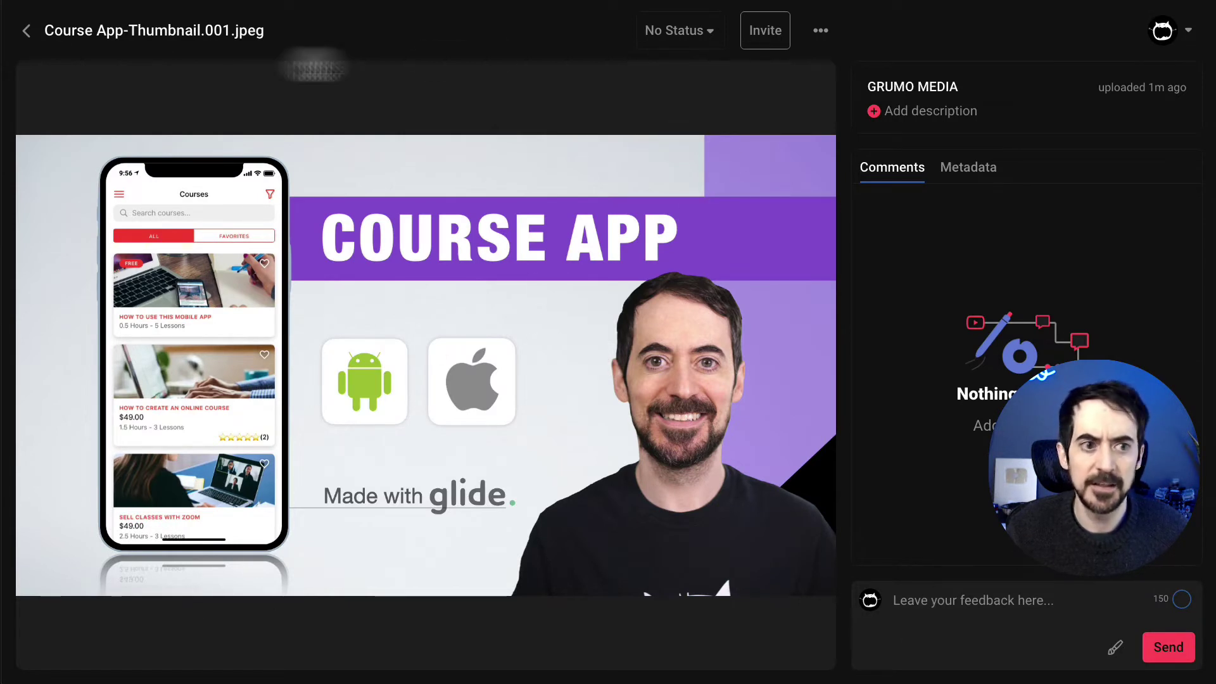
click(28, 30)
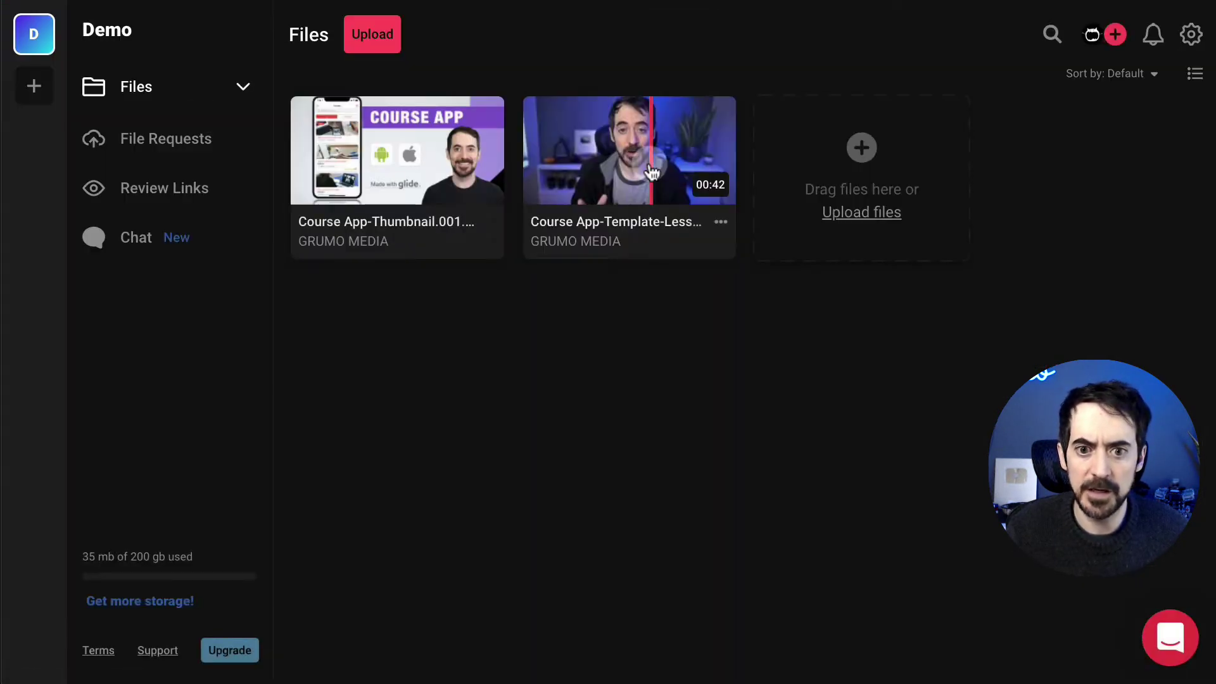
click(652, 161)
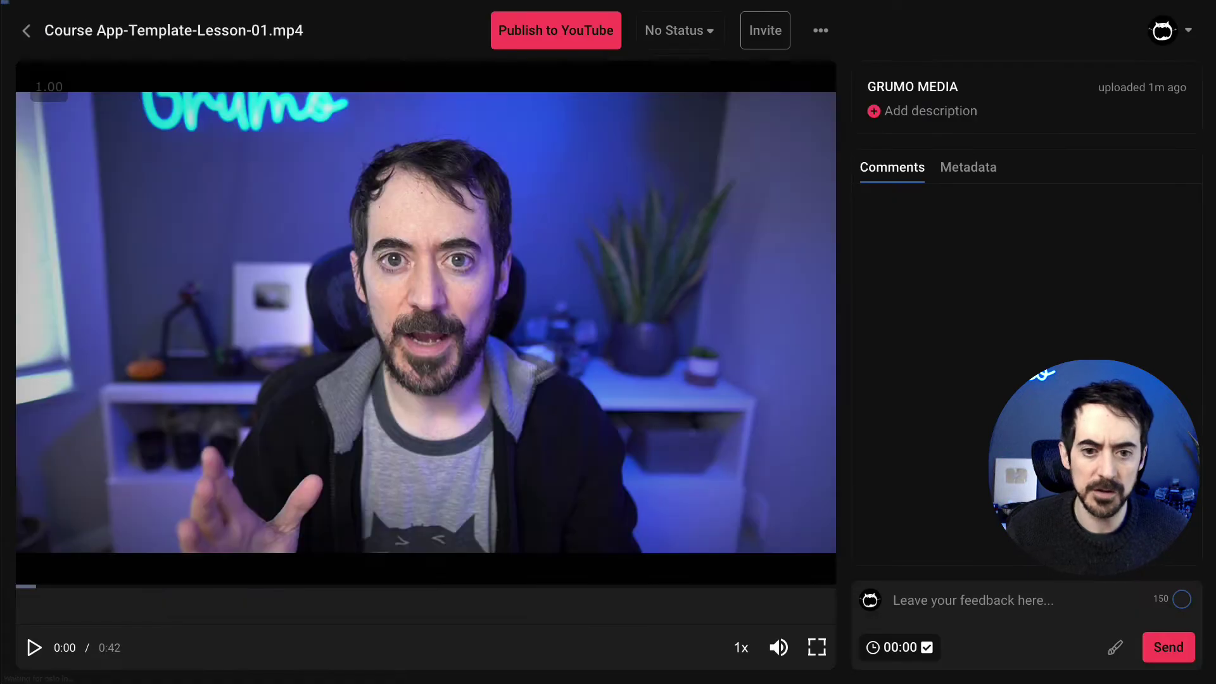
click(152, 579)
click(284, 586)
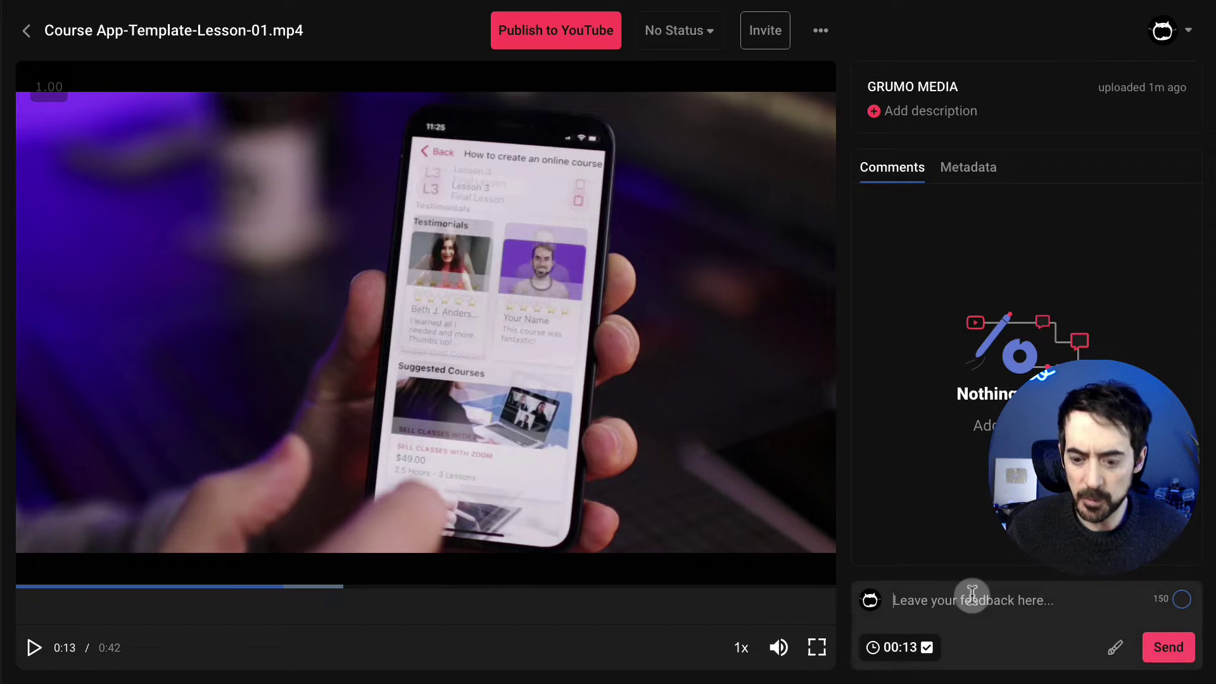
Step: Post 'Comment 01' at 00:13 and 'Comment 02' at 00:23
click(970, 597)
text(Comment 0)
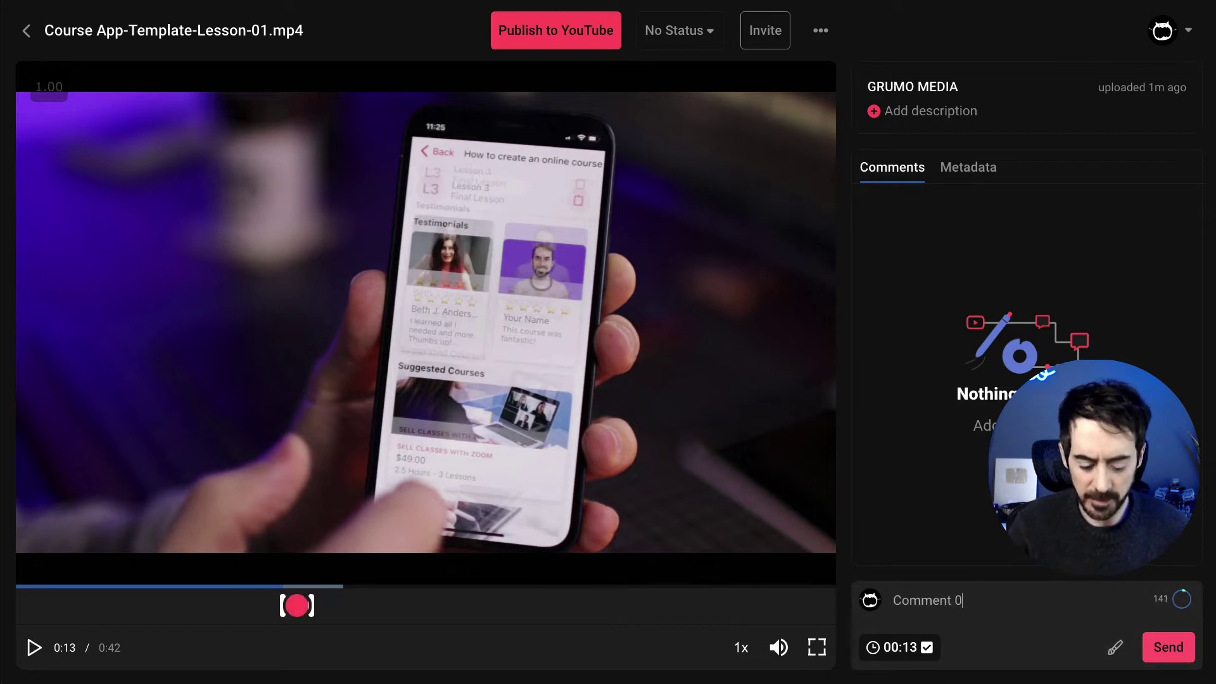
text(1)
key(Return)
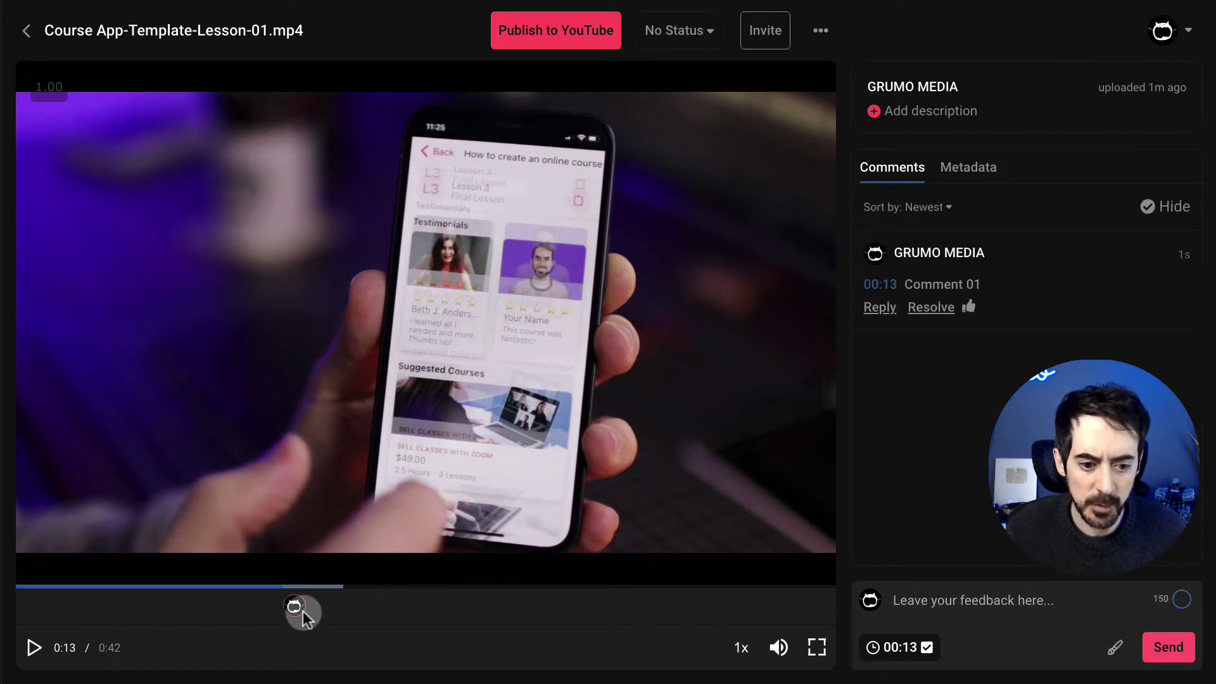
click(456, 590)
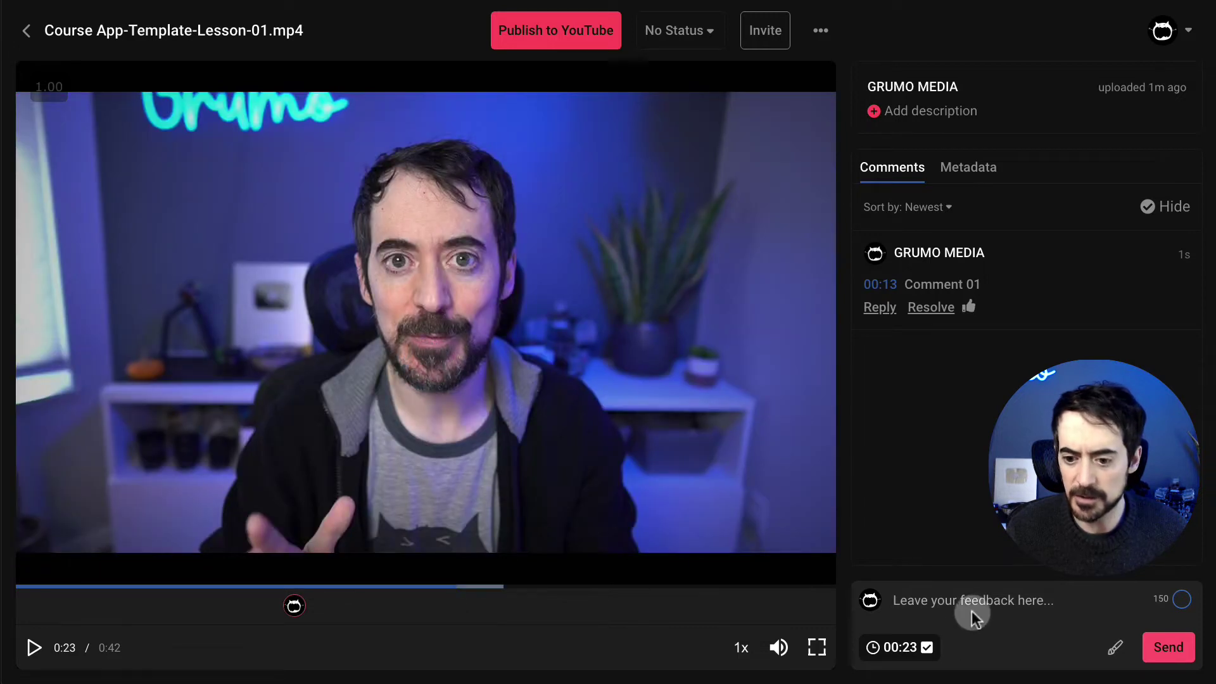
text(Comment)
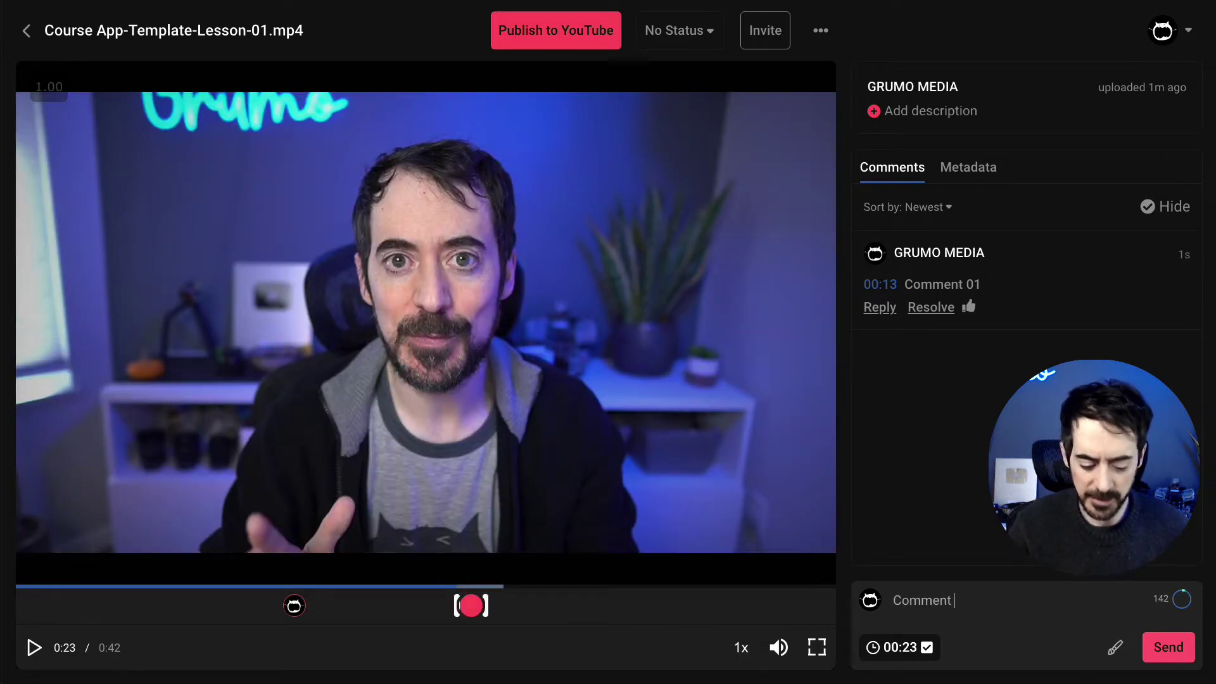
text( 02)
click(1168, 647)
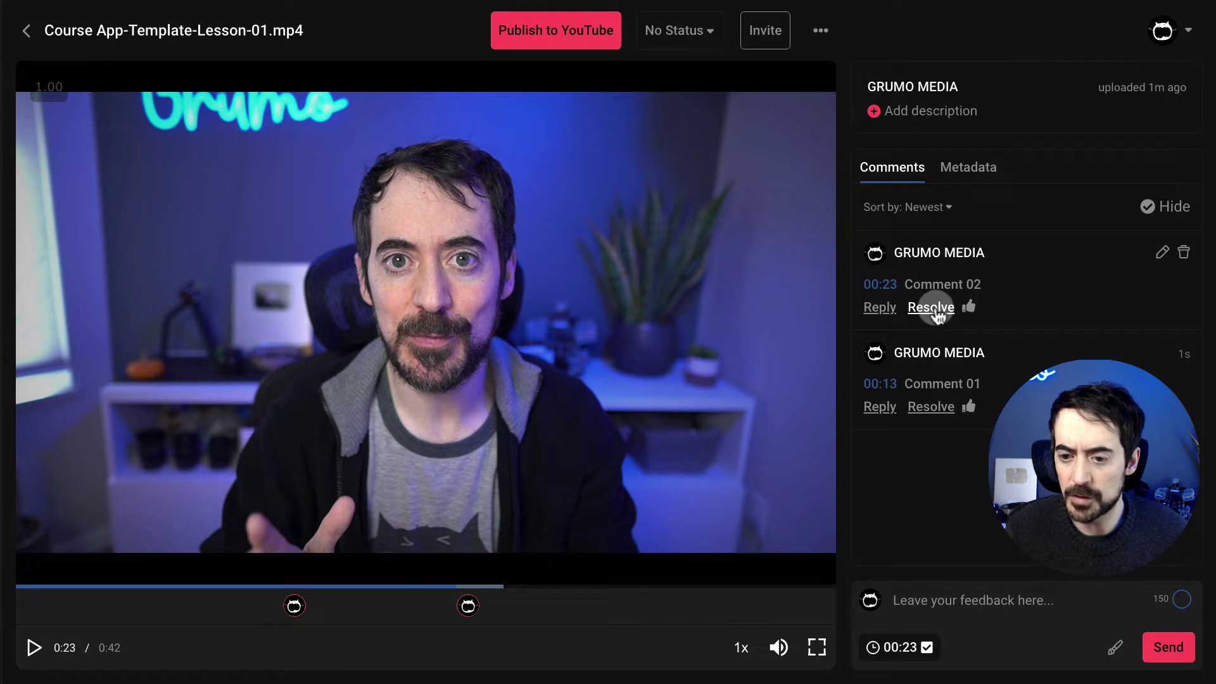
Step: Resolve Comment 02, delete Comment 01, and cue the video to 00:08
click(933, 310)
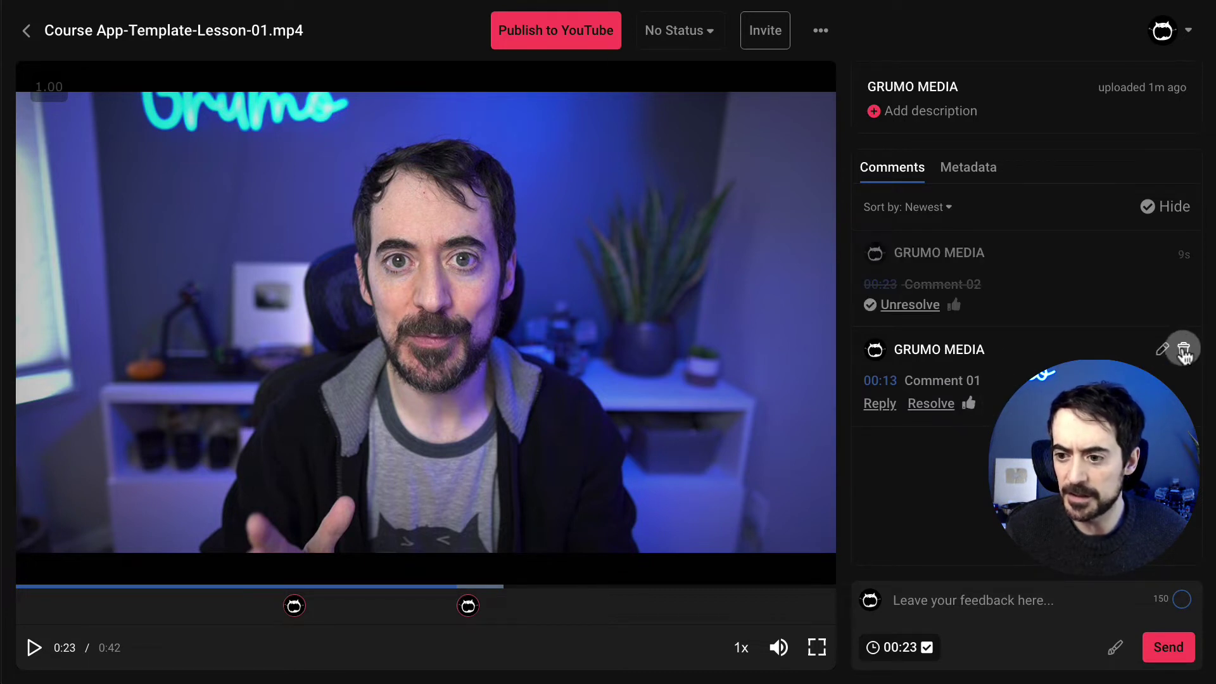
click(1183, 350)
click(659, 437)
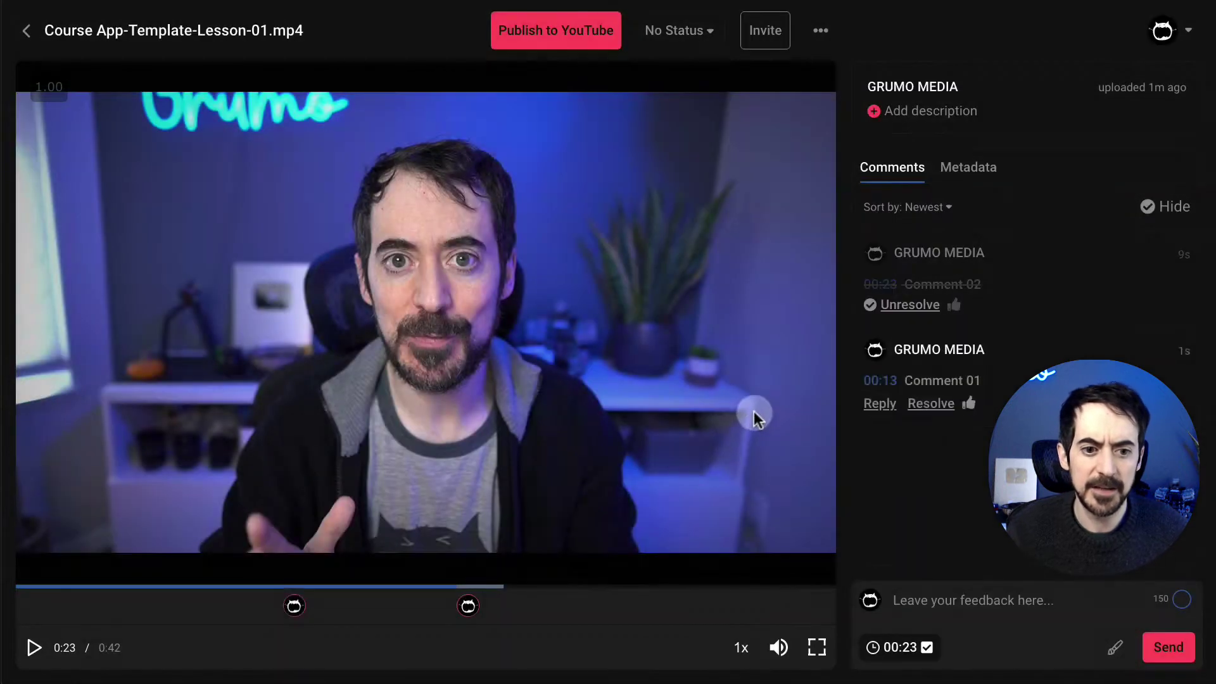
click(156, 589)
click(184, 589)
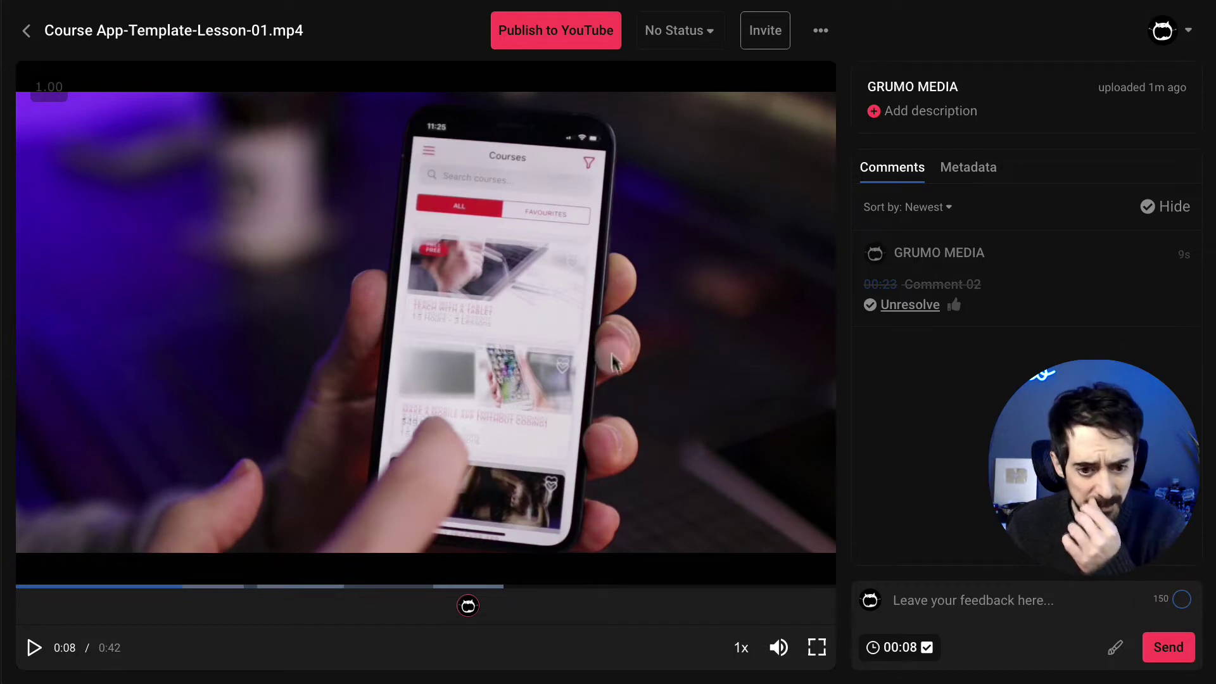
Step: Draw red loops over the blurry phone course cards and post them as 'Blurry fix!' at 00:08
click(1119, 647)
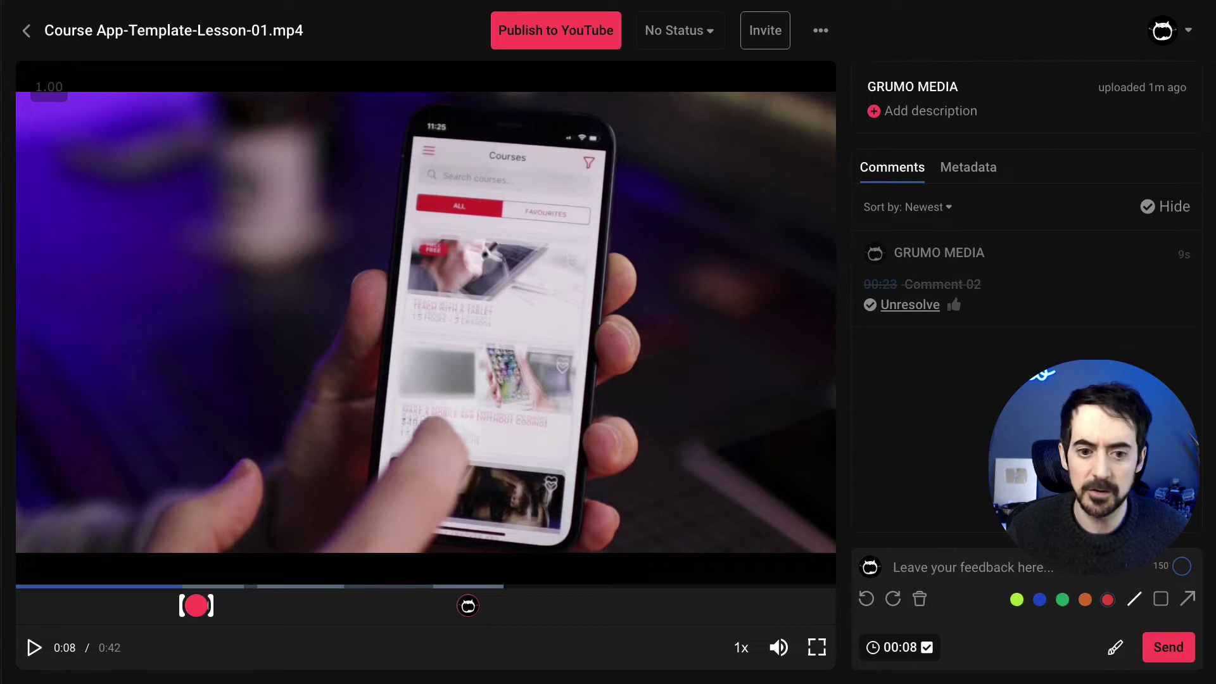
drag(481, 257, 454, 374)
drag(468, 317, 525, 298)
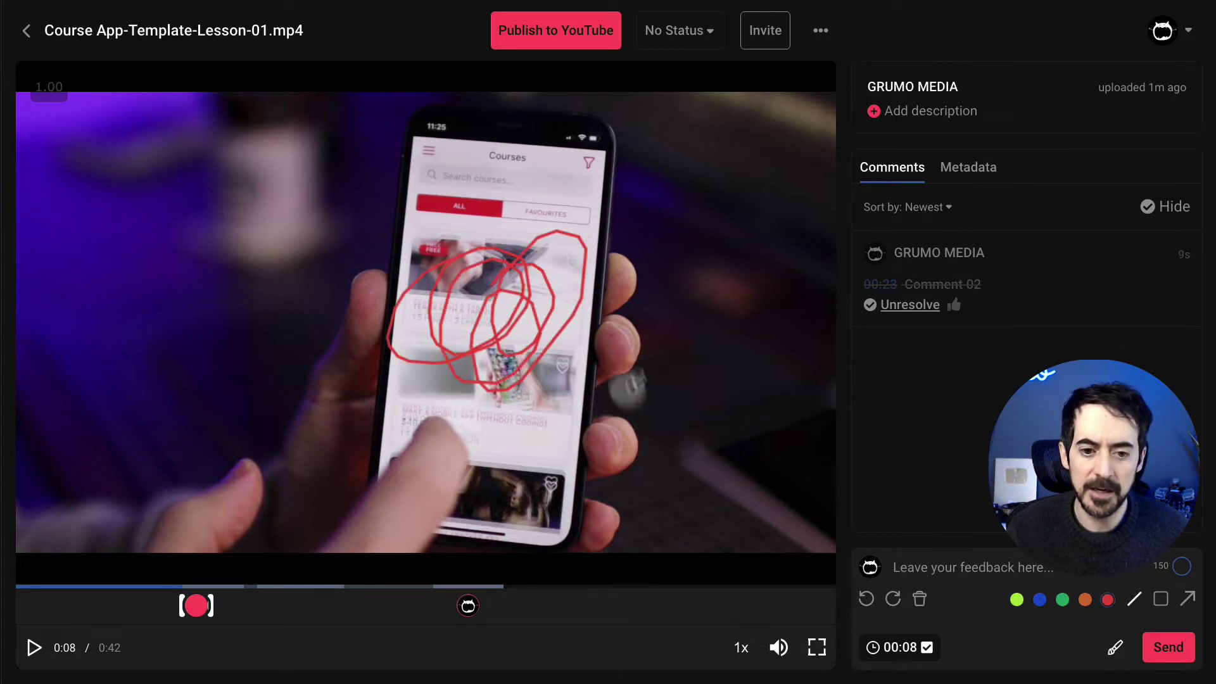
click(964, 565)
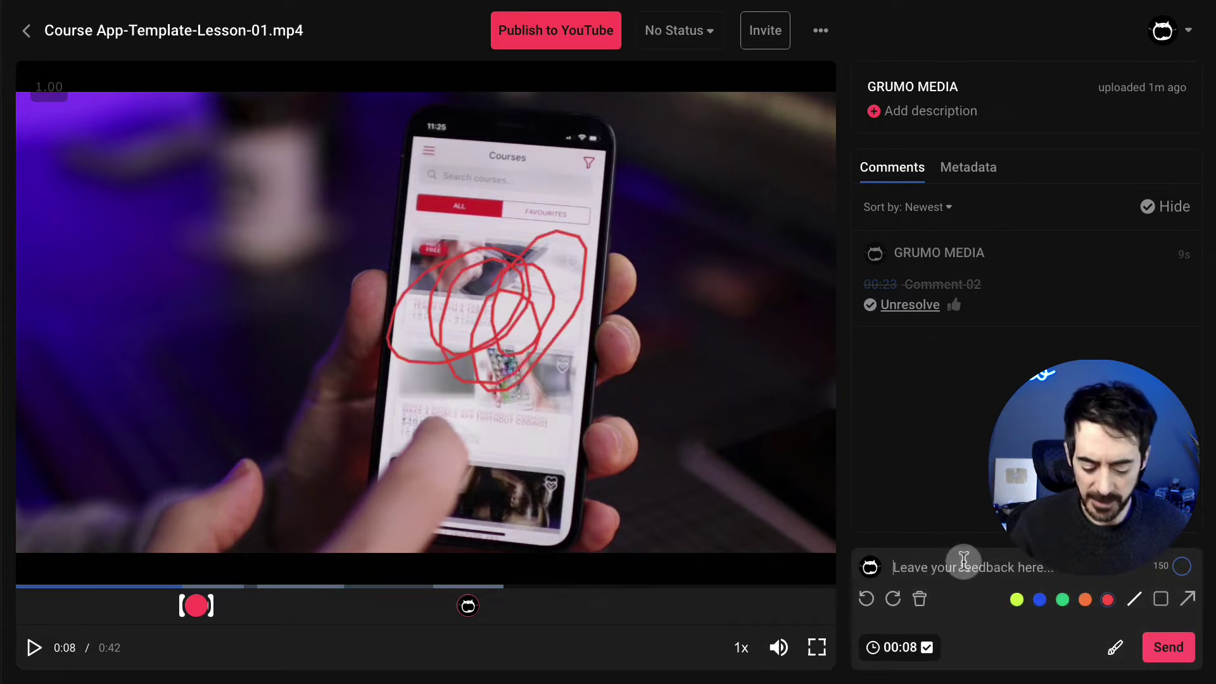
text(Blurry fix!)
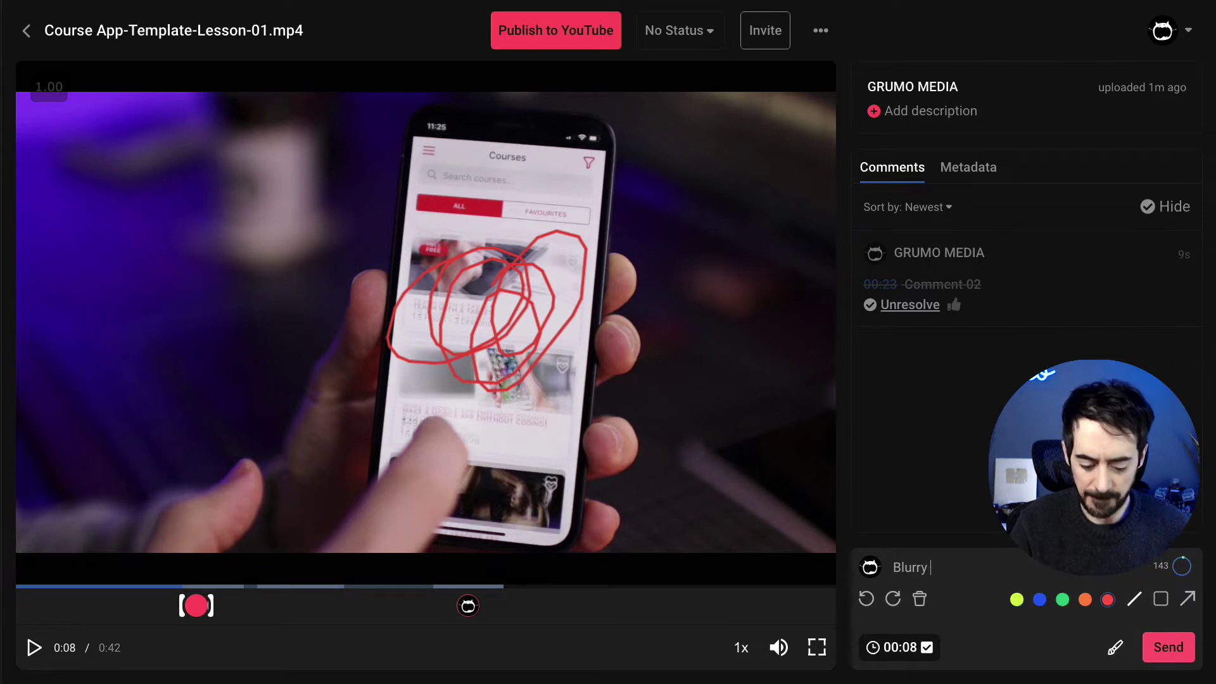
click(1170, 648)
click(1040, 284)
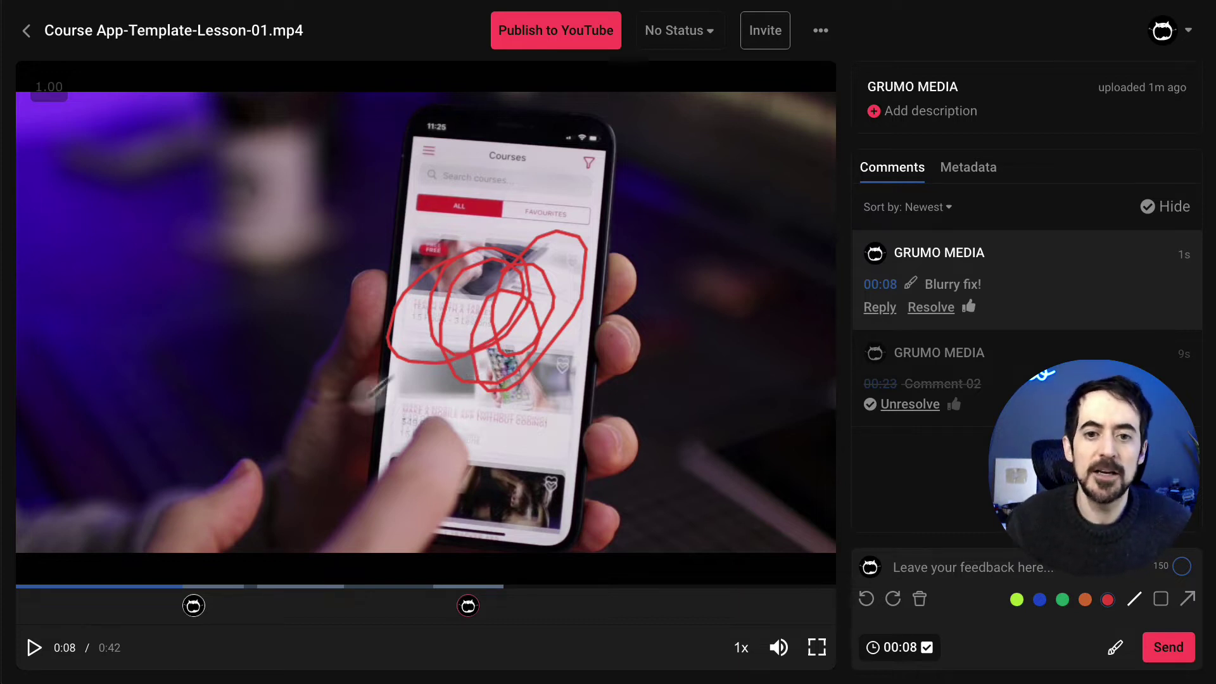
Step: Set the lesson video's status to Ready to Publish and return to Demo's files
click(709, 37)
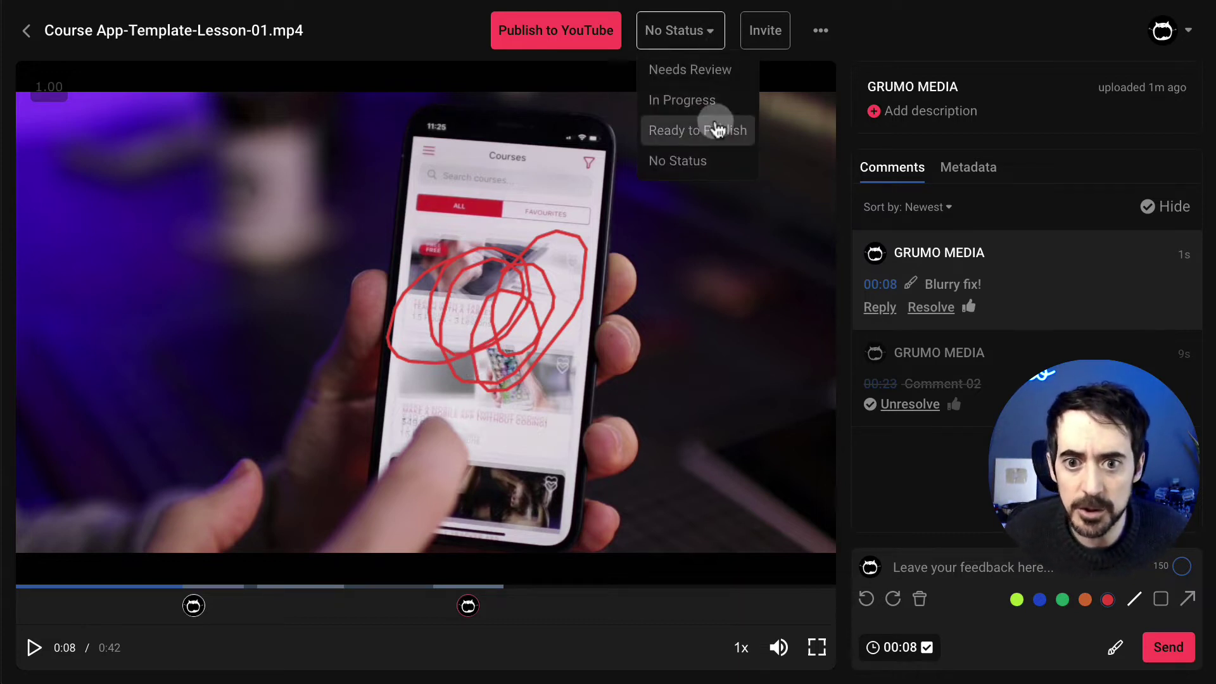
click(718, 105)
click(709, 130)
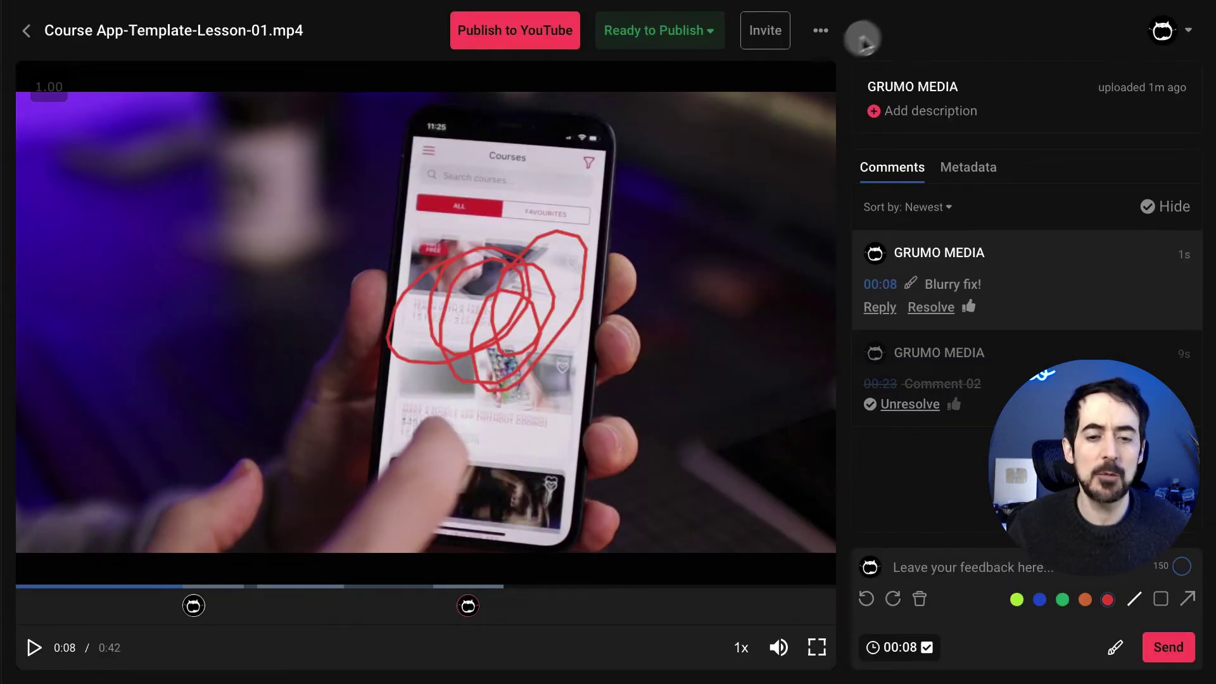
click(26, 30)
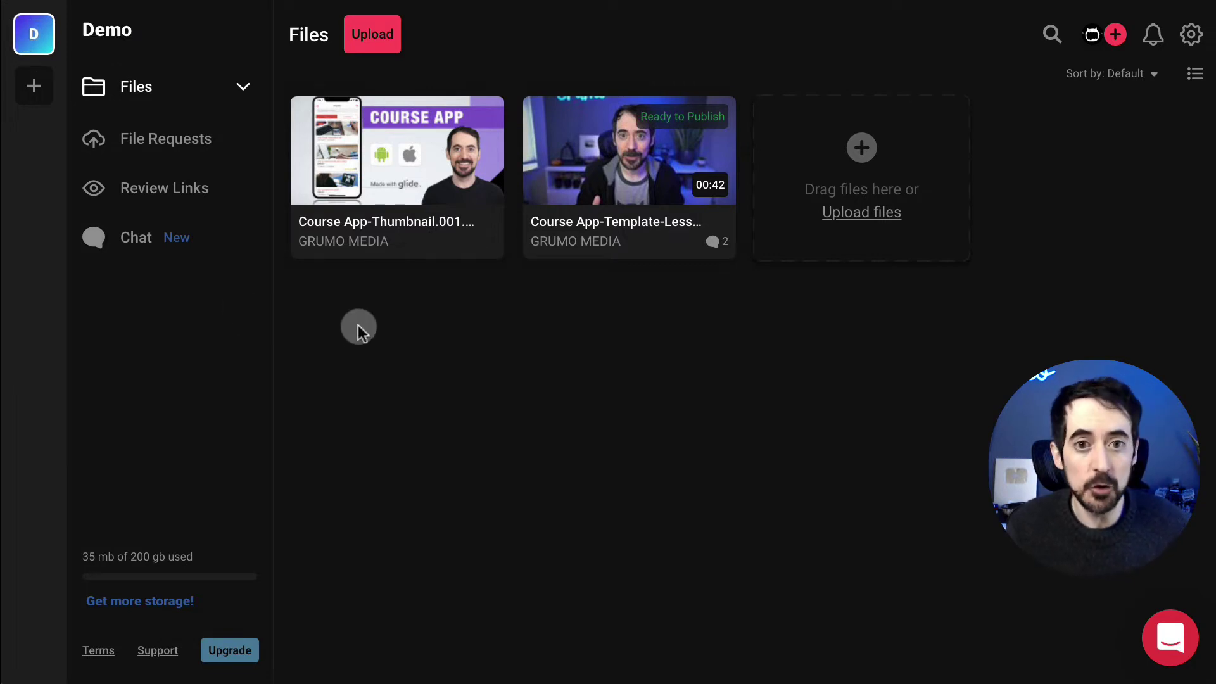
Step: Create a file request without authentication and copy its upload link
click(154, 159)
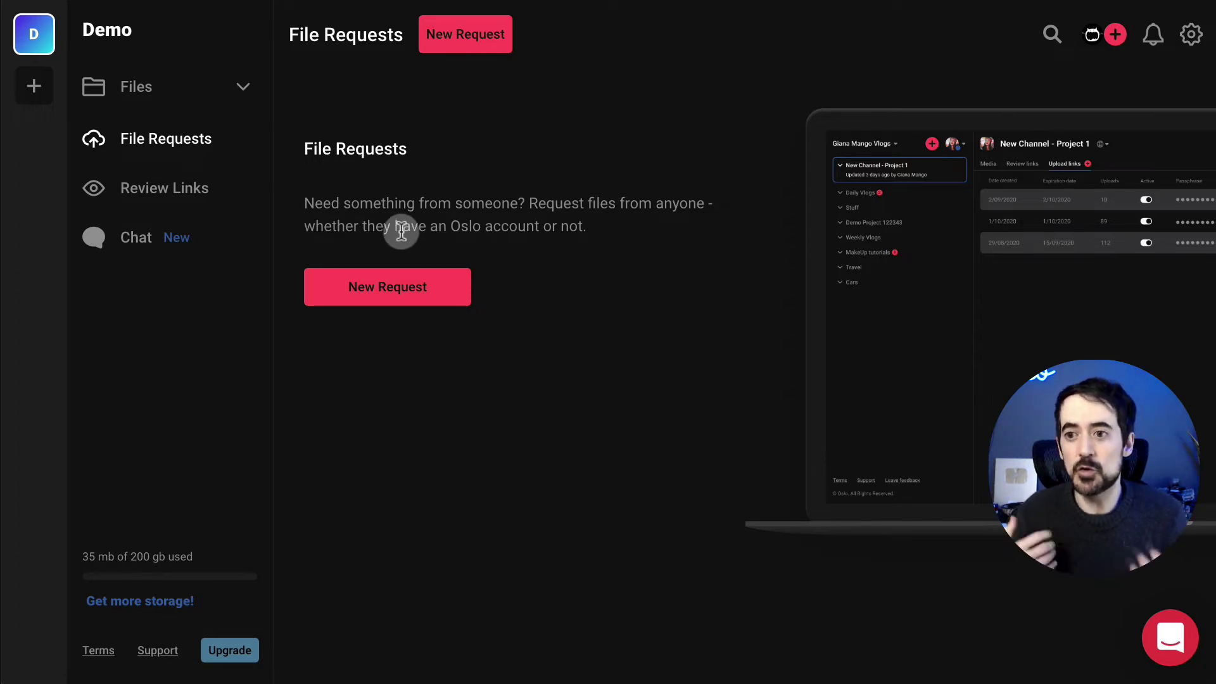
click(459, 296)
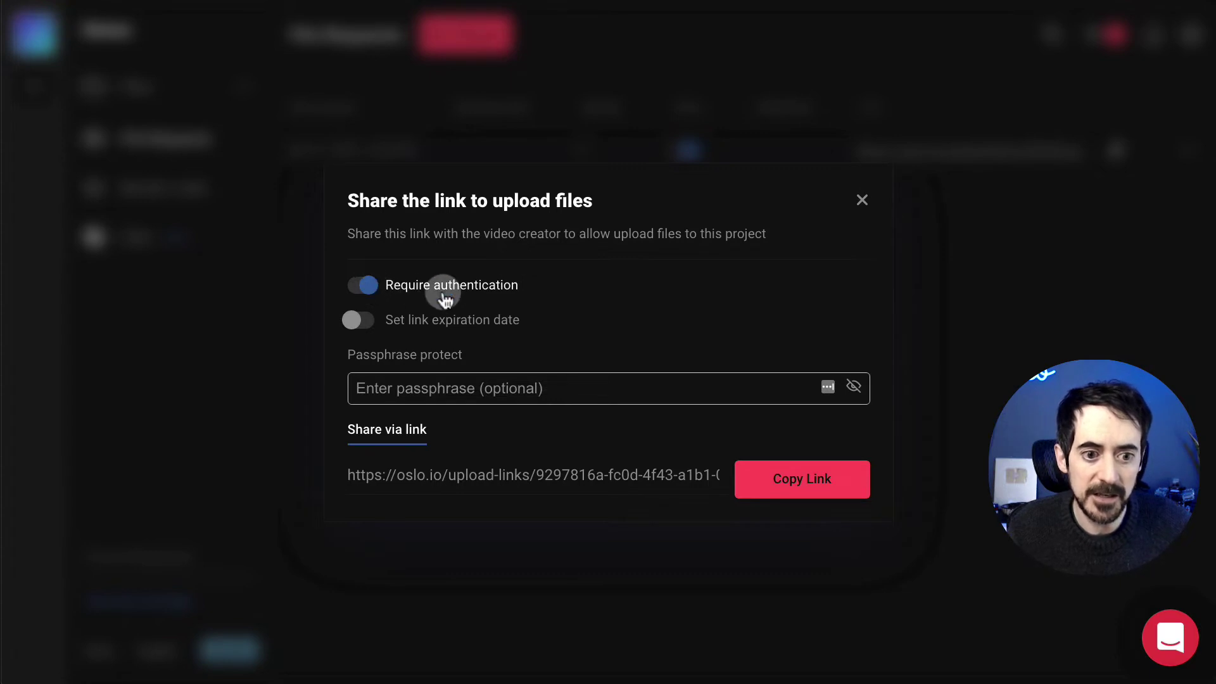
click(384, 290)
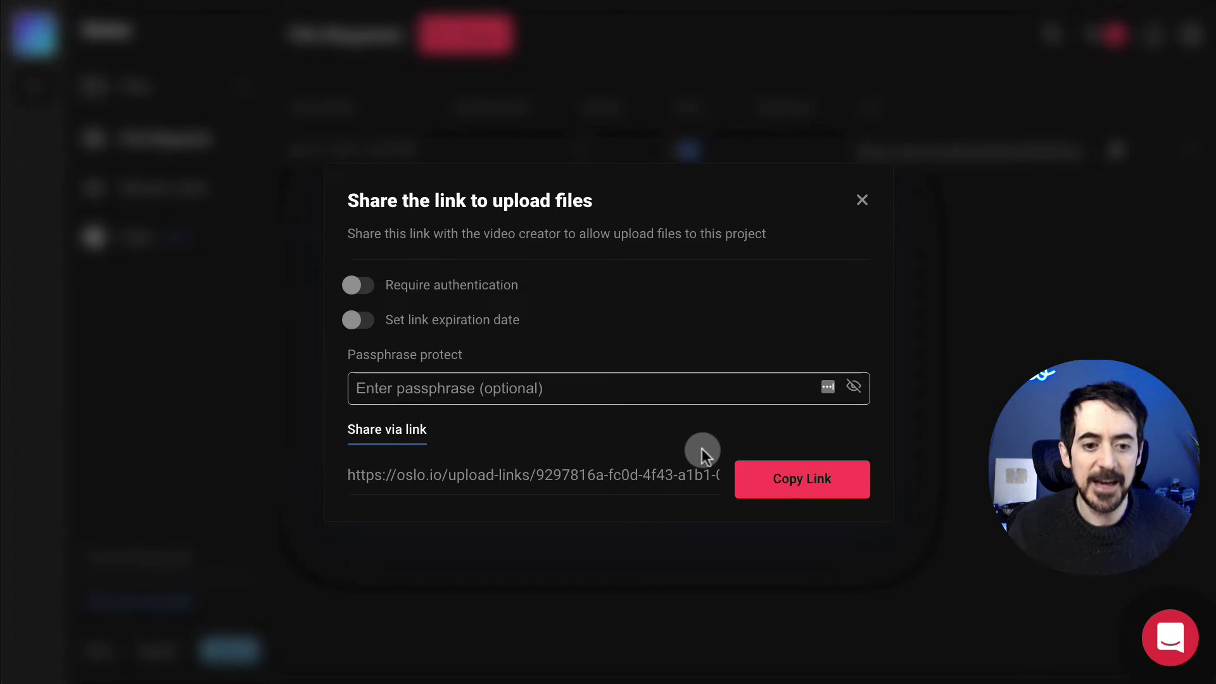
click(791, 480)
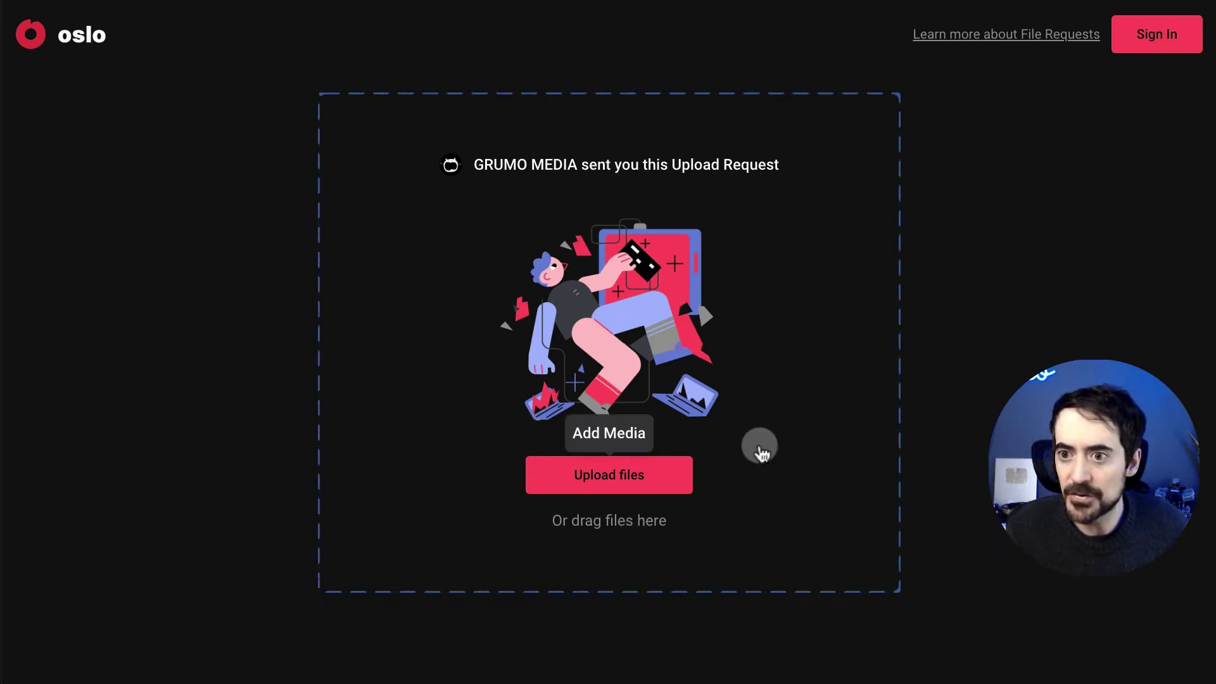
Step: Upload Course App-Template-Lesson-Outro.mp4 through the request link, then close the share-link dialog
click(650, 483)
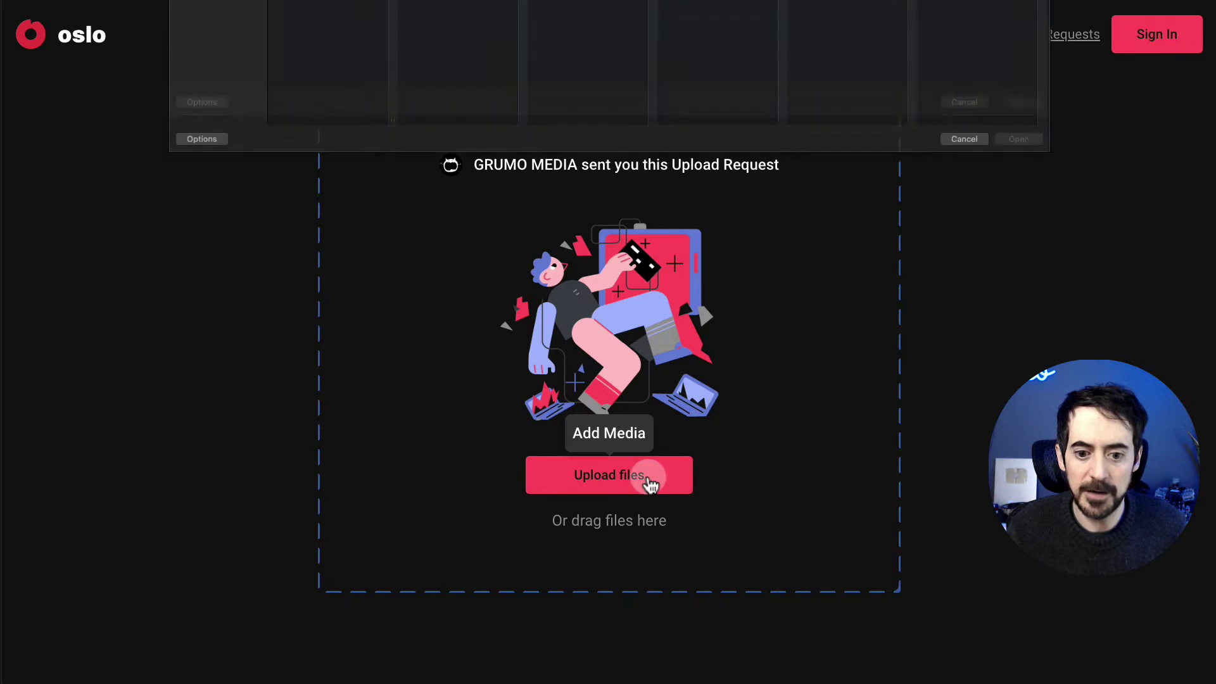
click(347, 21)
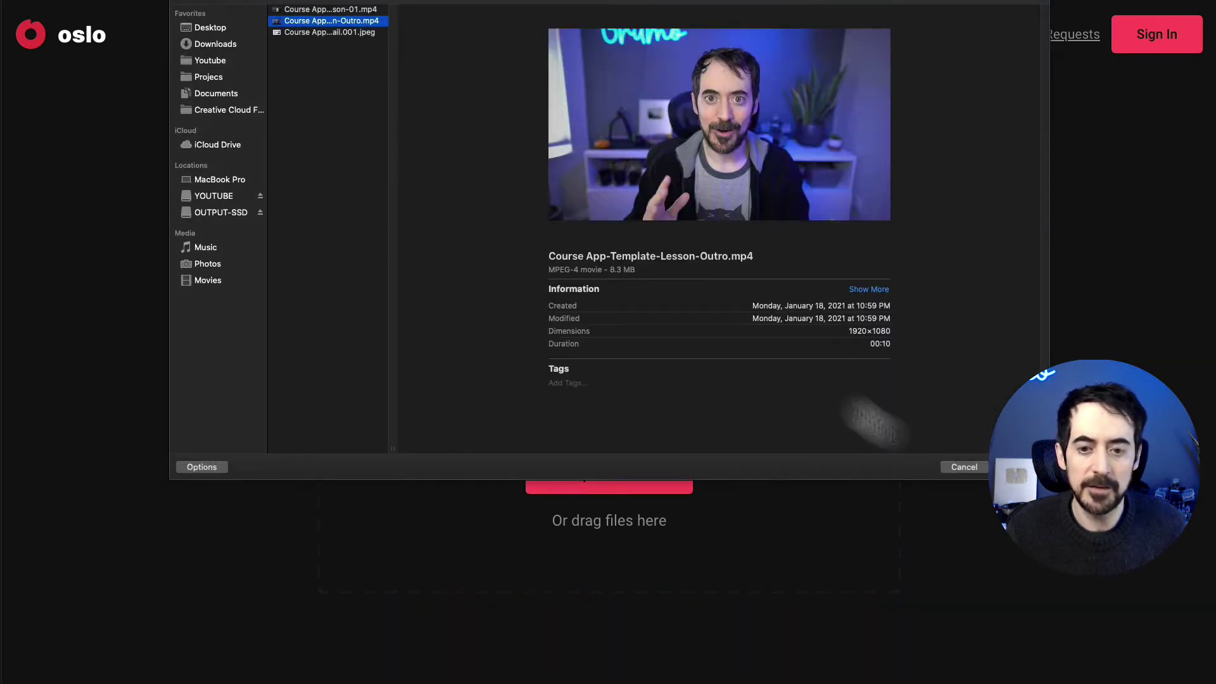
click(1015, 466)
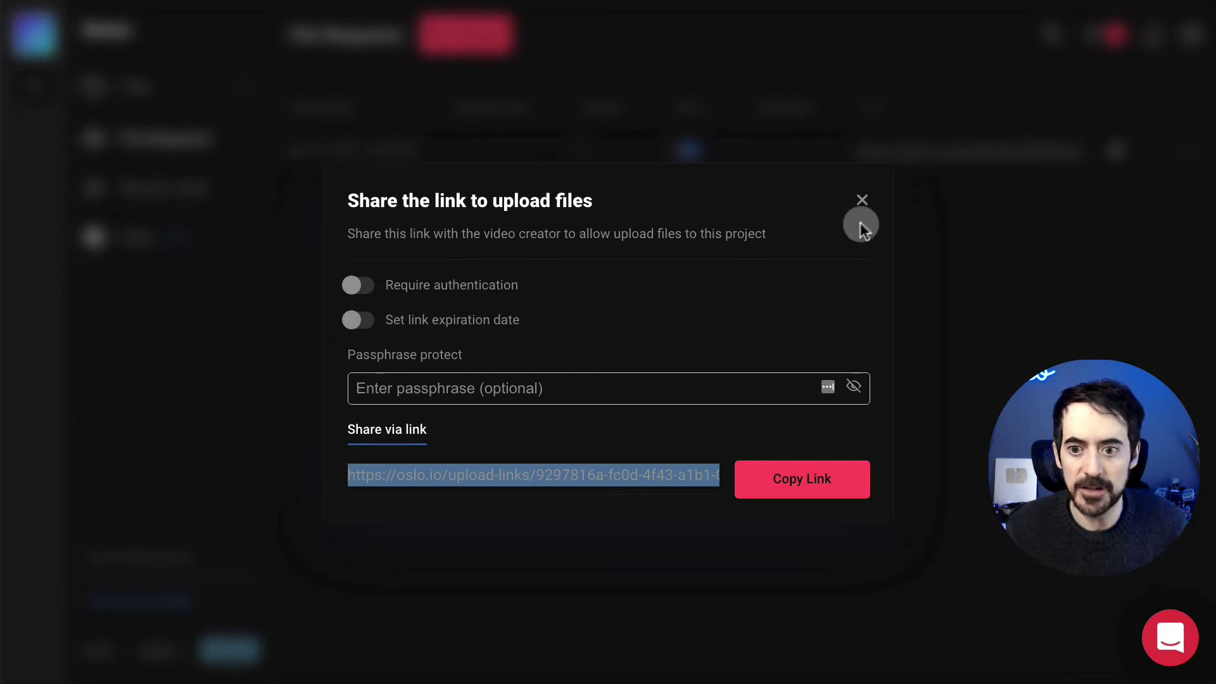
click(862, 201)
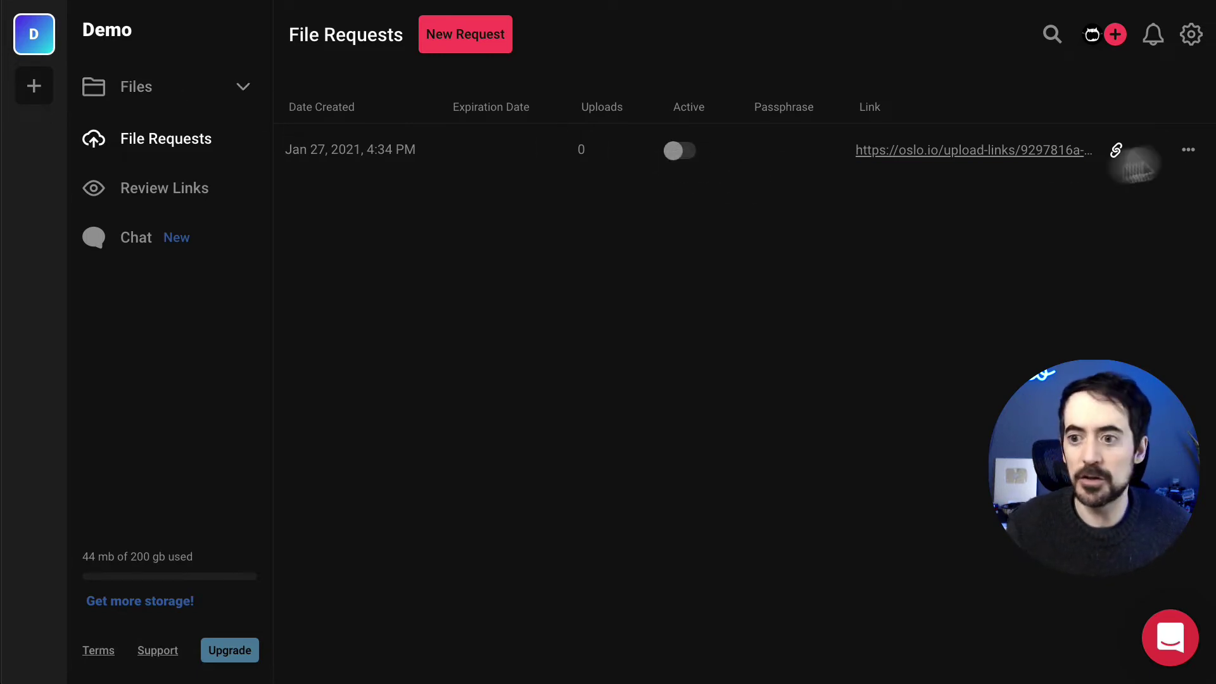
Step: Open the anonymously uploaded Course App-Template-Lesson-Outro.mp4 from Demo's Files for review
click(1188, 149)
click(196, 77)
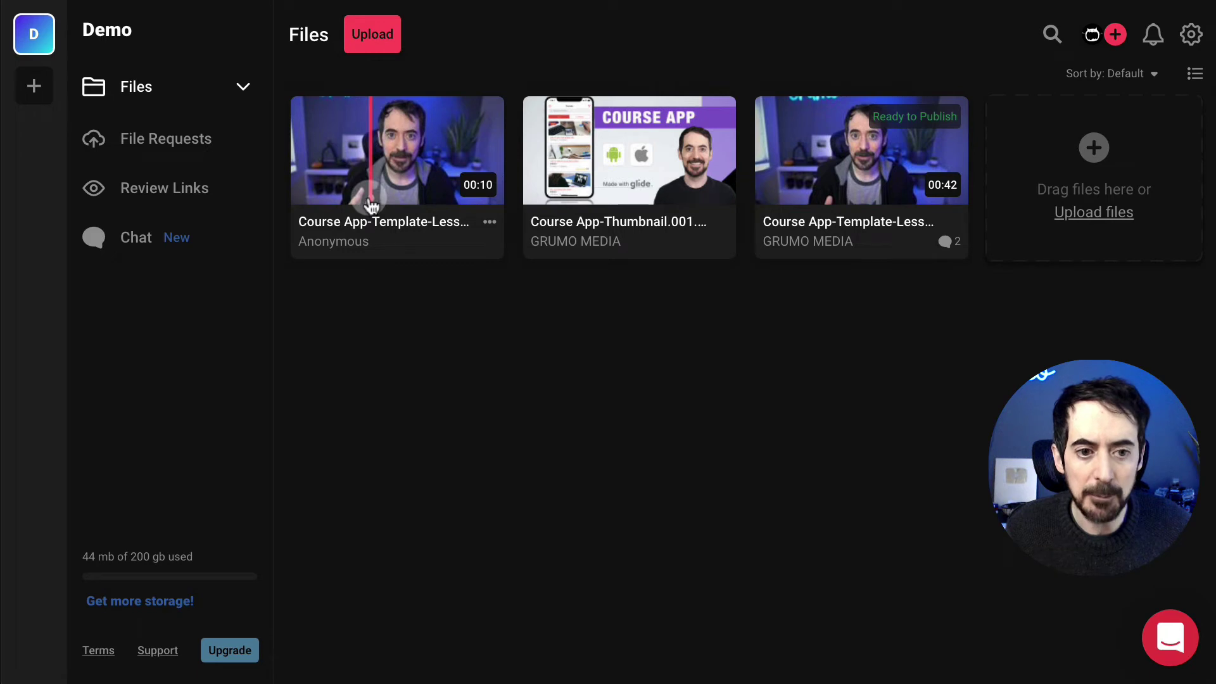
click(412, 178)
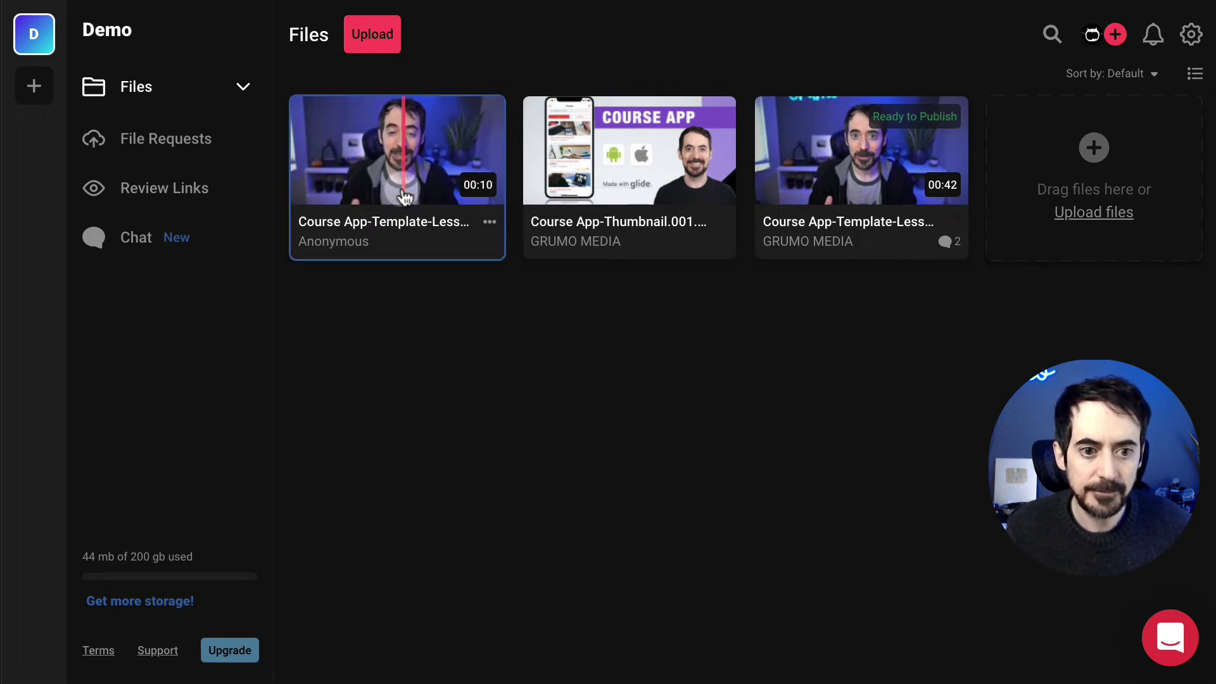
click(405, 197)
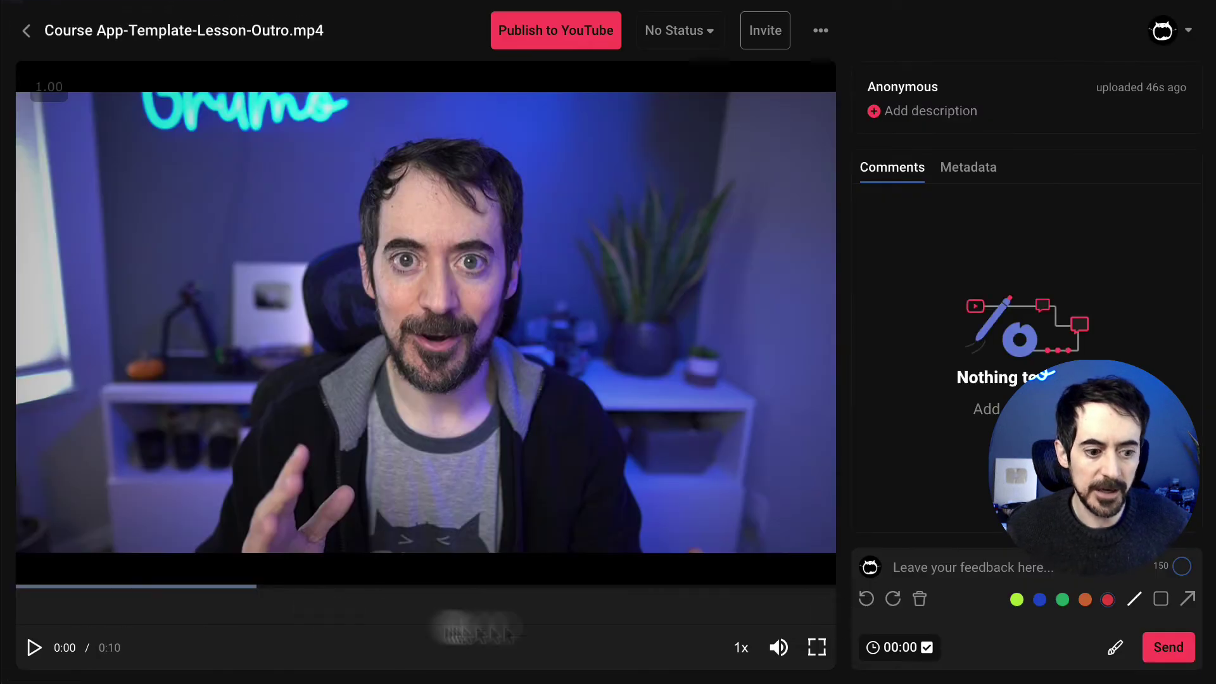
Step: Post the comment 'Comment' at 0:01 on the outro video, then jump to 0:05
click(944, 566)
text(M)
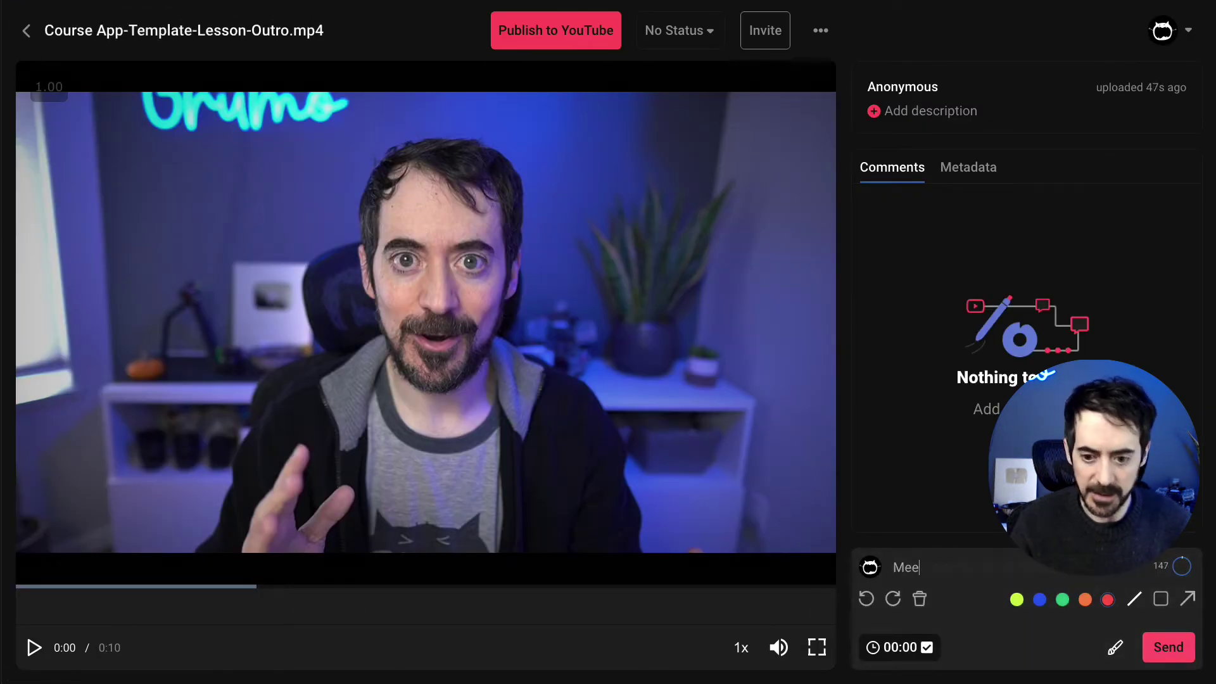
text(ee)
click(171, 585)
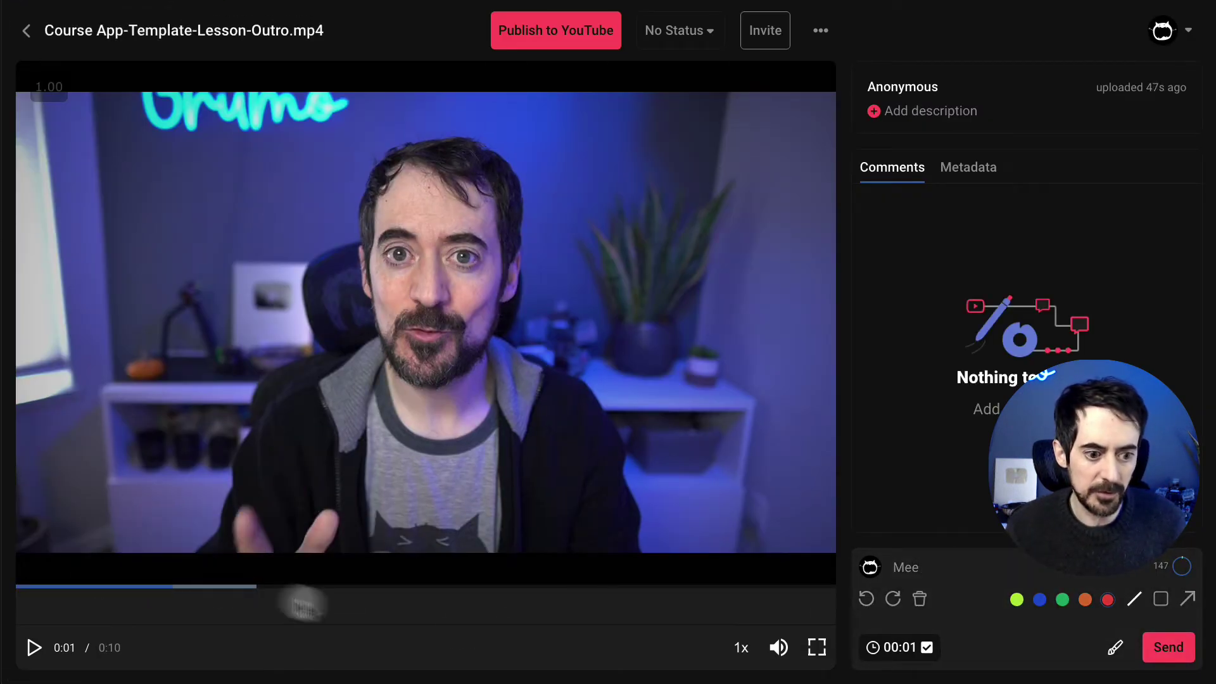
click(935, 570)
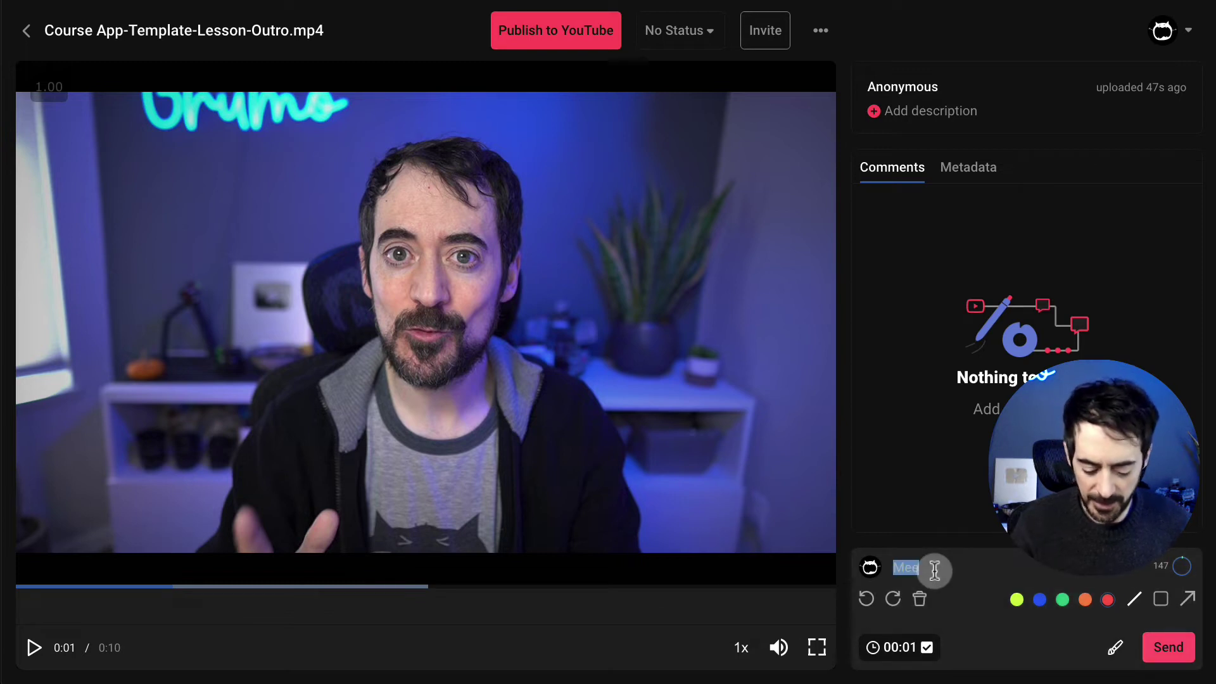
text(Comment)
key(Return)
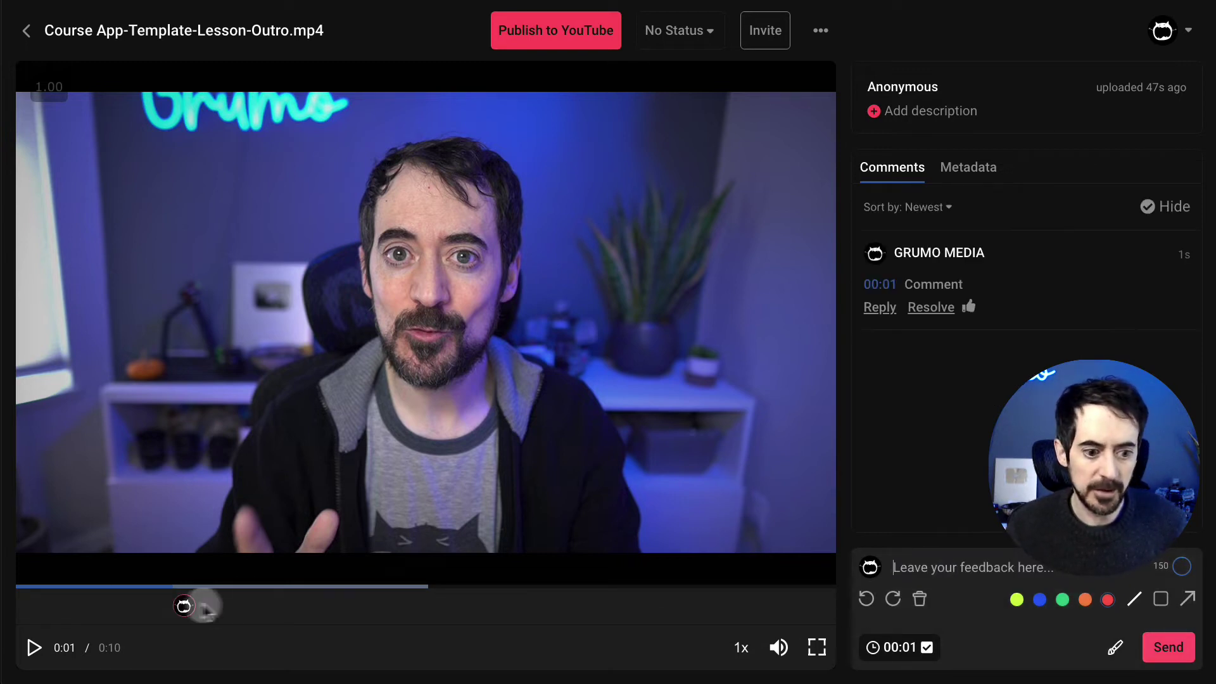
mouse_move(184, 608)
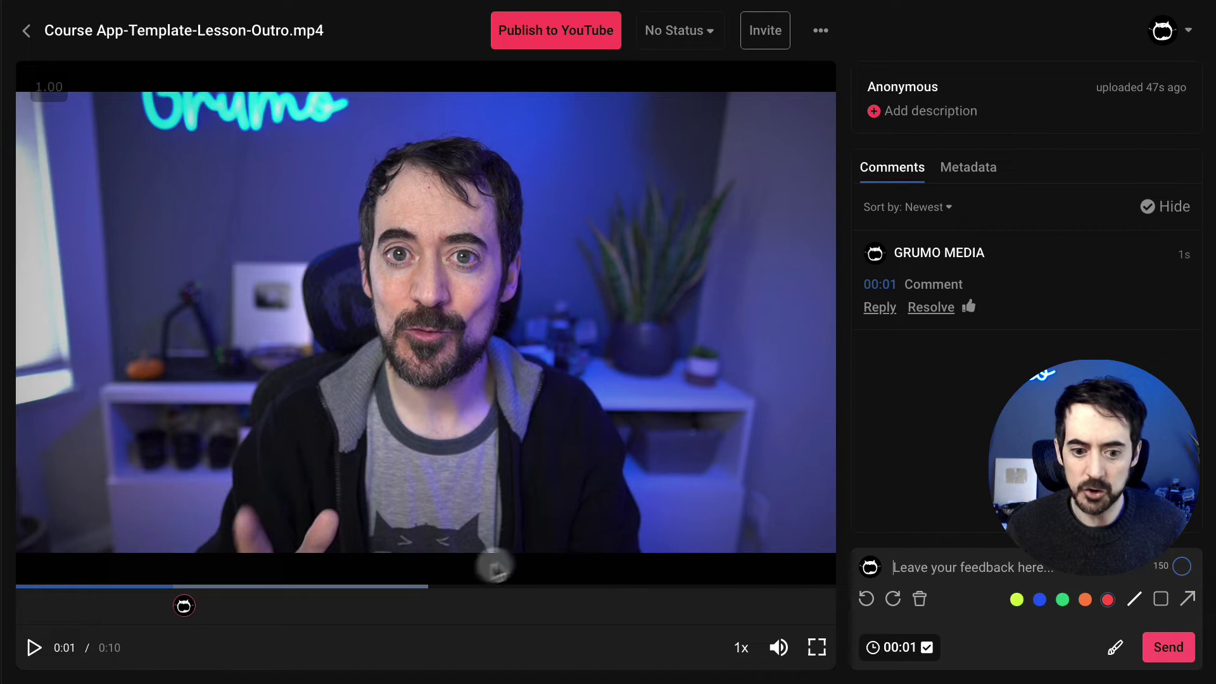
click(439, 589)
Step: Turn on drawing in yellow-green and circle the man's face
click(1113, 644)
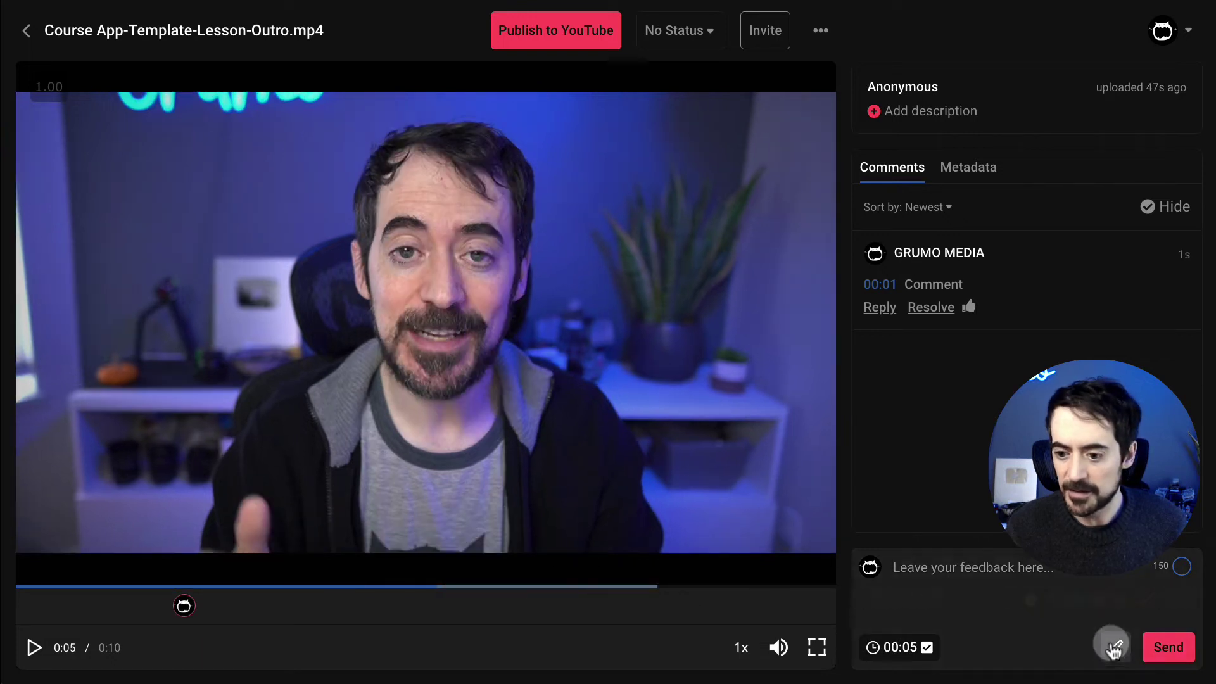
click(1113, 645)
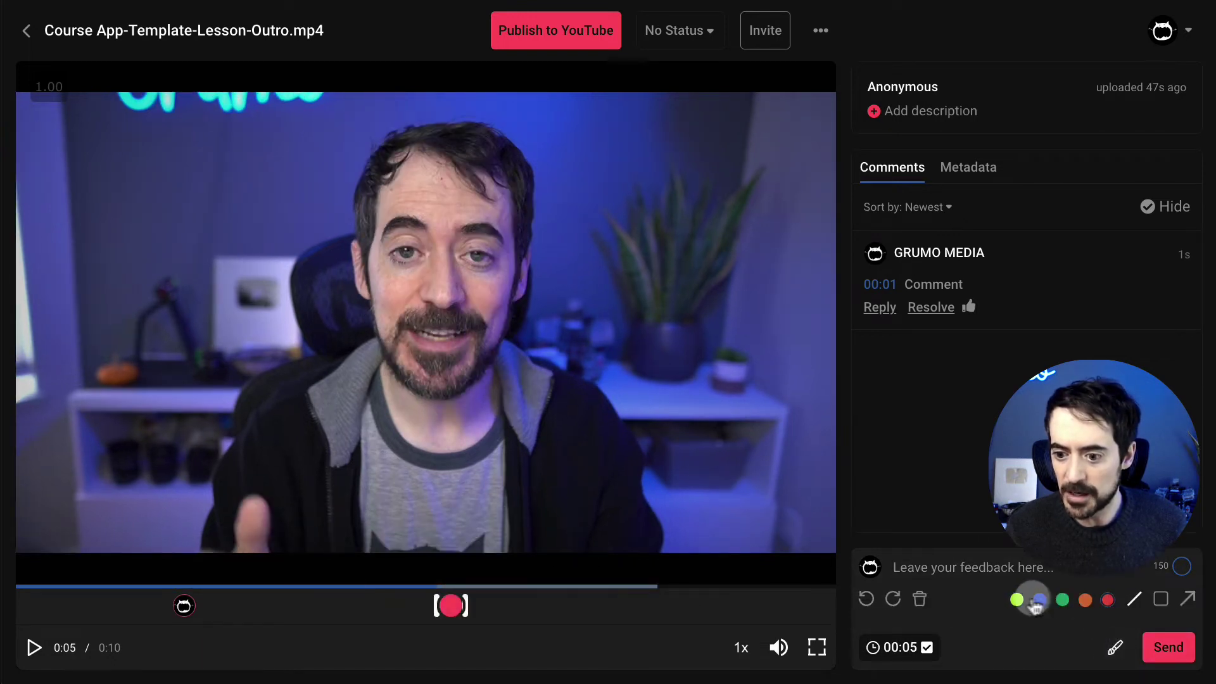
click(1017, 600)
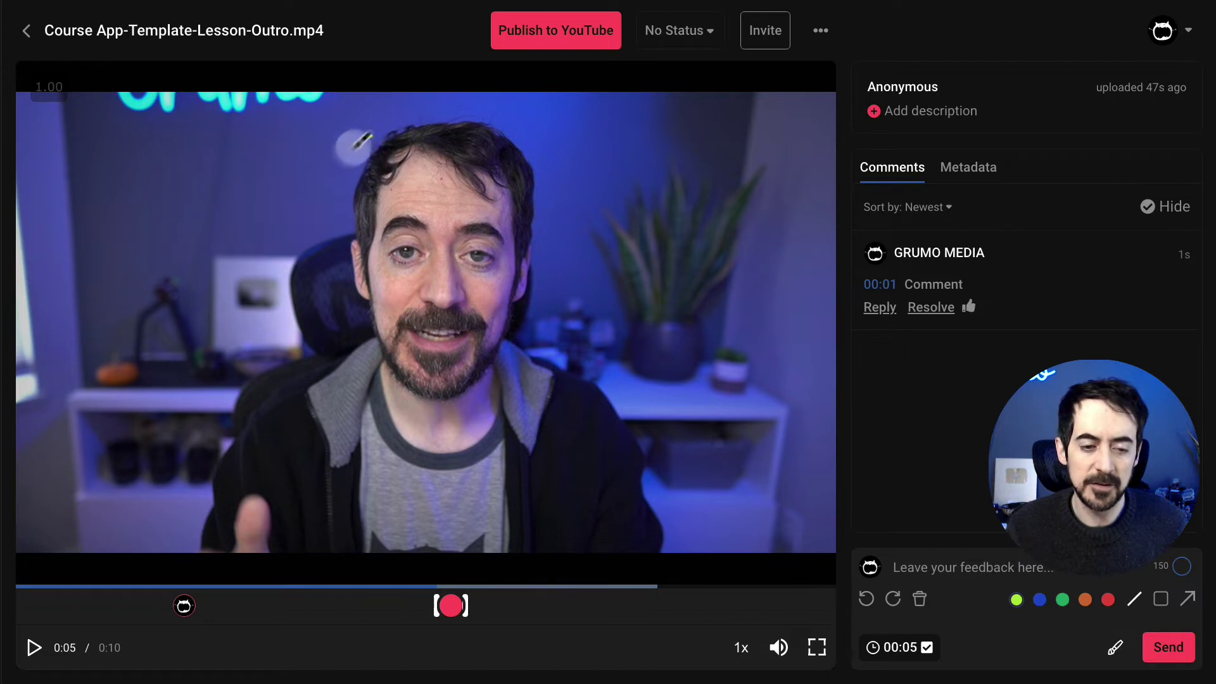
mouse_move(371, 136)
mouse_down()
mouse_move(537, 437)
mouse_move(475, 114)
mouse_move(379, 410)
mouse_move(609, 166)
mouse_move(298, 203)
mouse_move(481, 437)
mouse_move(557, 117)
mouse_move(329, 297)
mouse_move(568, 160)
mouse_move(295, 266)
mouse_move(651, 313)
mouse_move(640, 225)
mouse_up()
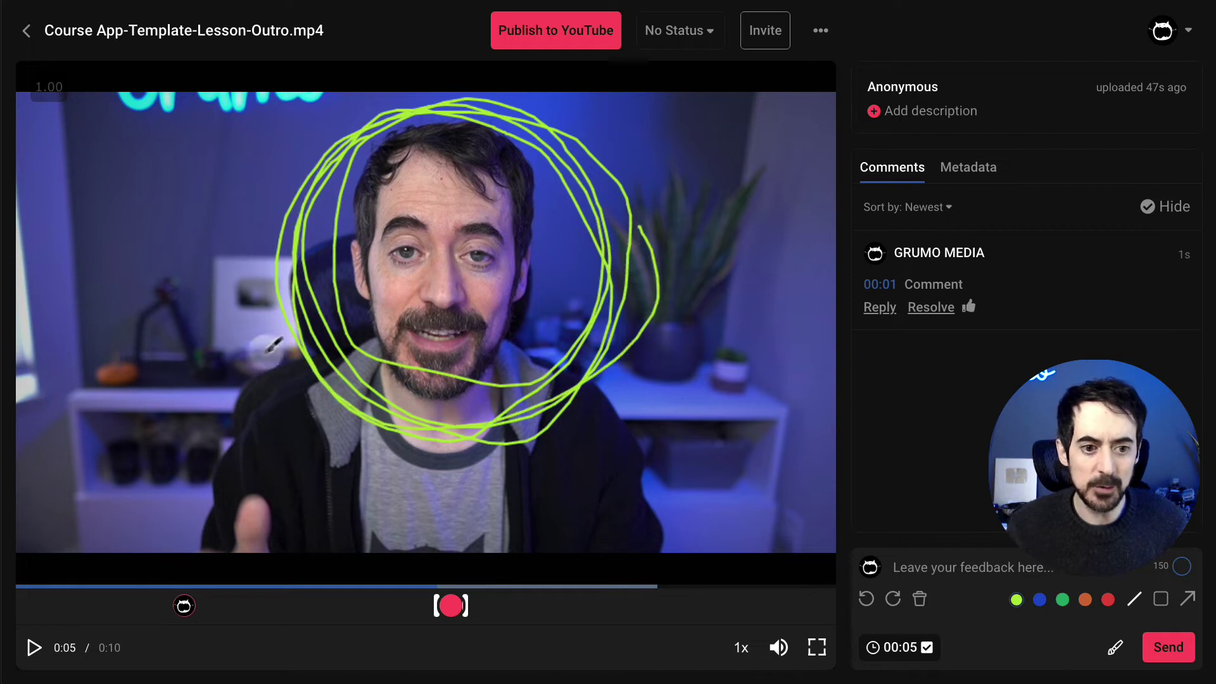
drag(261, 357, 164, 373)
drag(134, 266, 212, 260)
drag(146, 154, 248, 165)
Step: Add yellow-green emphasis strokes around the left and right of the face
drag(234, 120, 256, 127)
drag(682, 166, 722, 145)
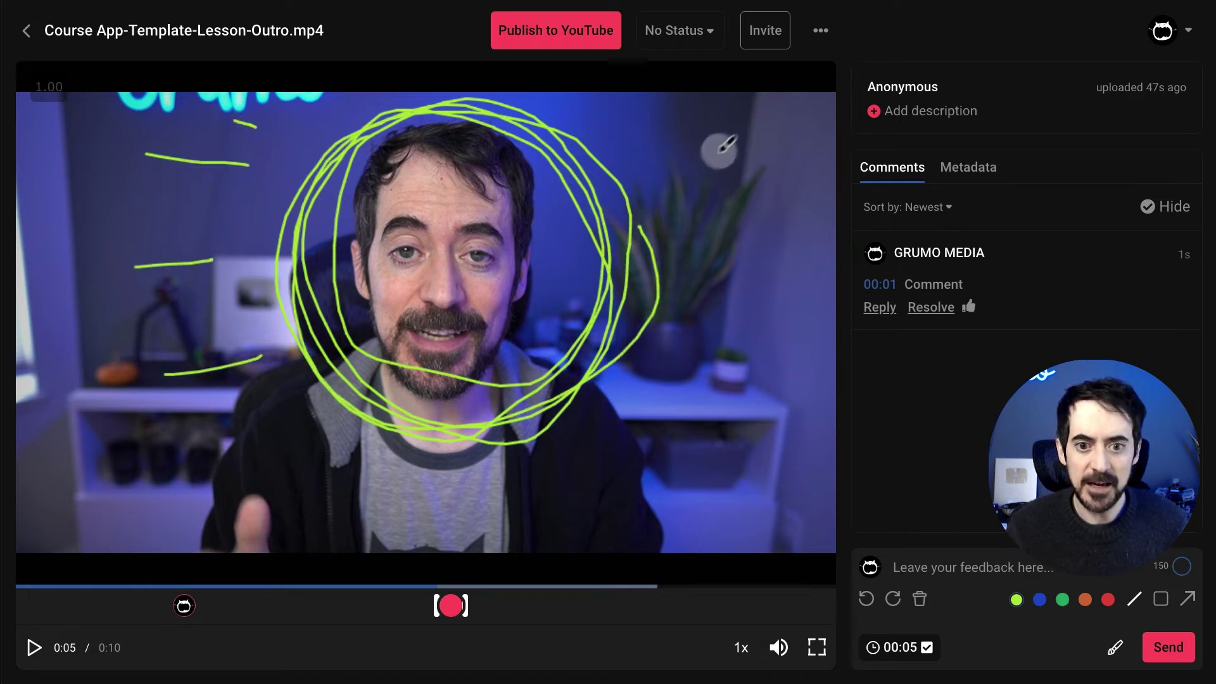
drag(758, 348, 733, 308)
drag(739, 380, 795, 456)
drag(736, 497, 687, 435)
drag(635, 460, 678, 523)
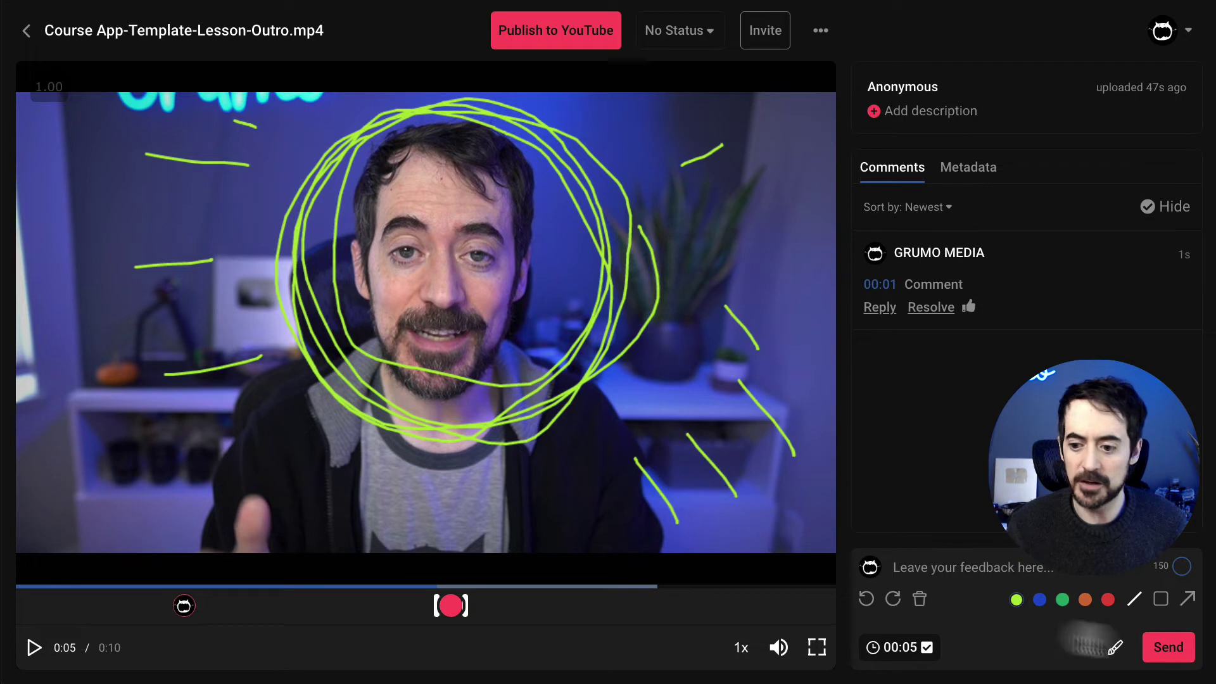
Step: Extend the annotation's range to 00:05–00:06 and post it
click(1164, 652)
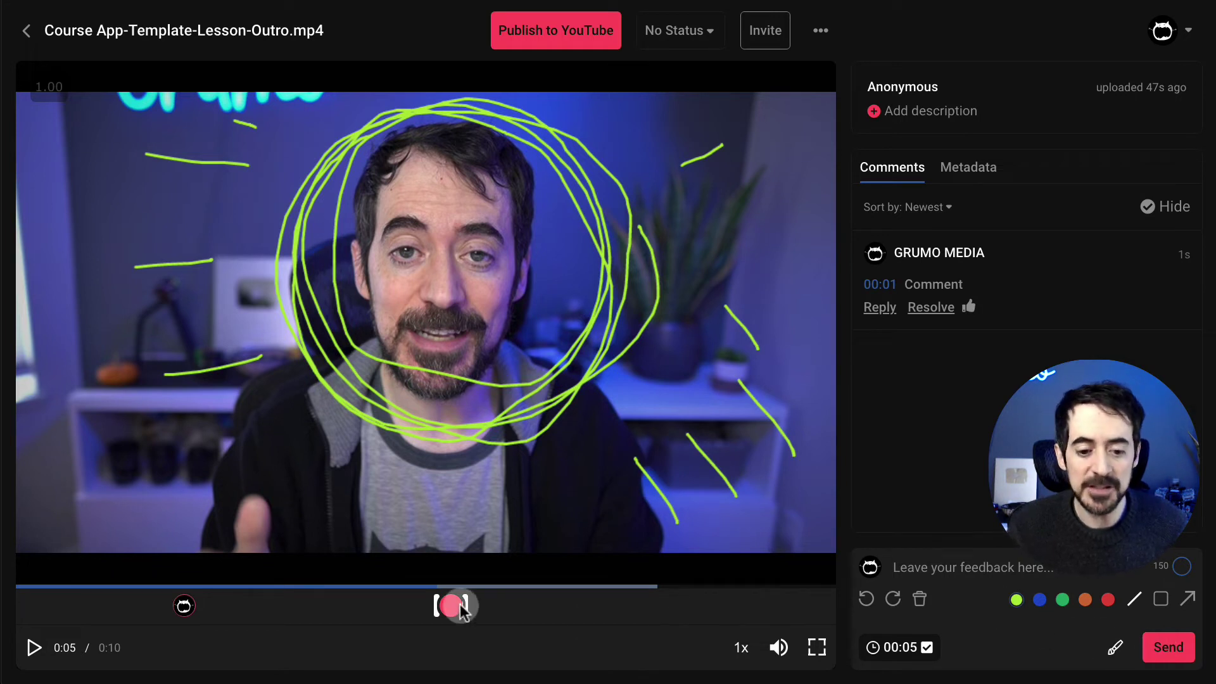
drag(463, 607, 562, 606)
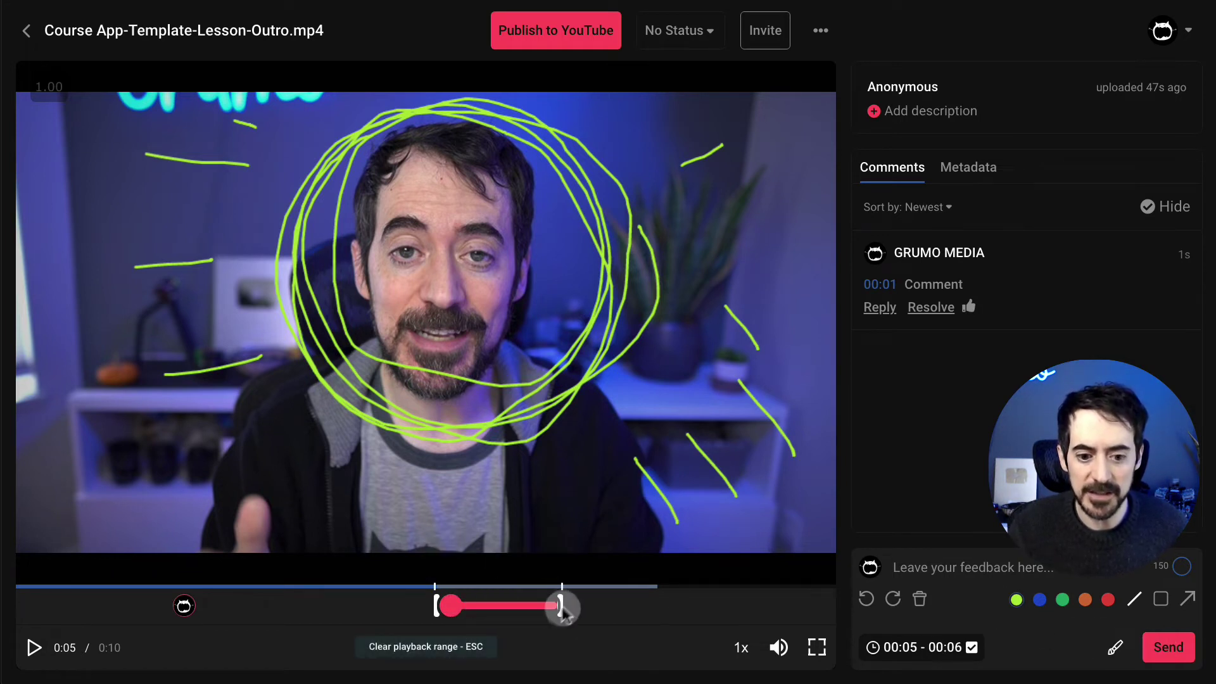
click(1168, 646)
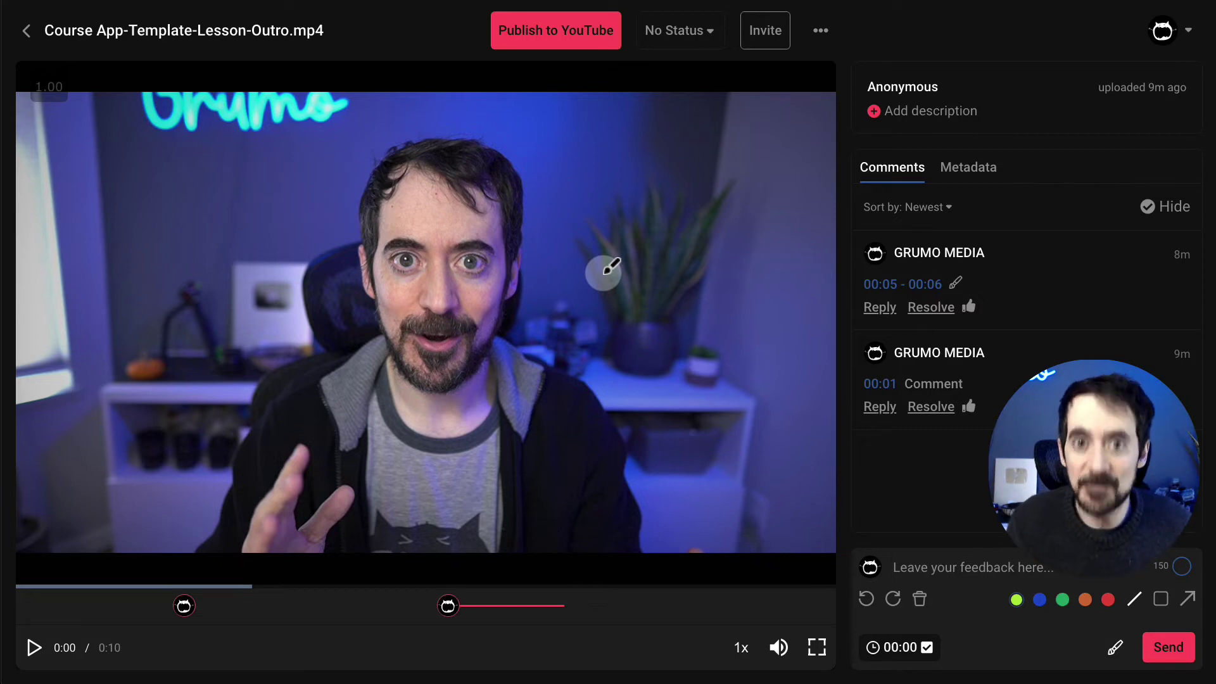
Step: Invite the editor's e-mail address as Editor, then close the invitation window
click(768, 31)
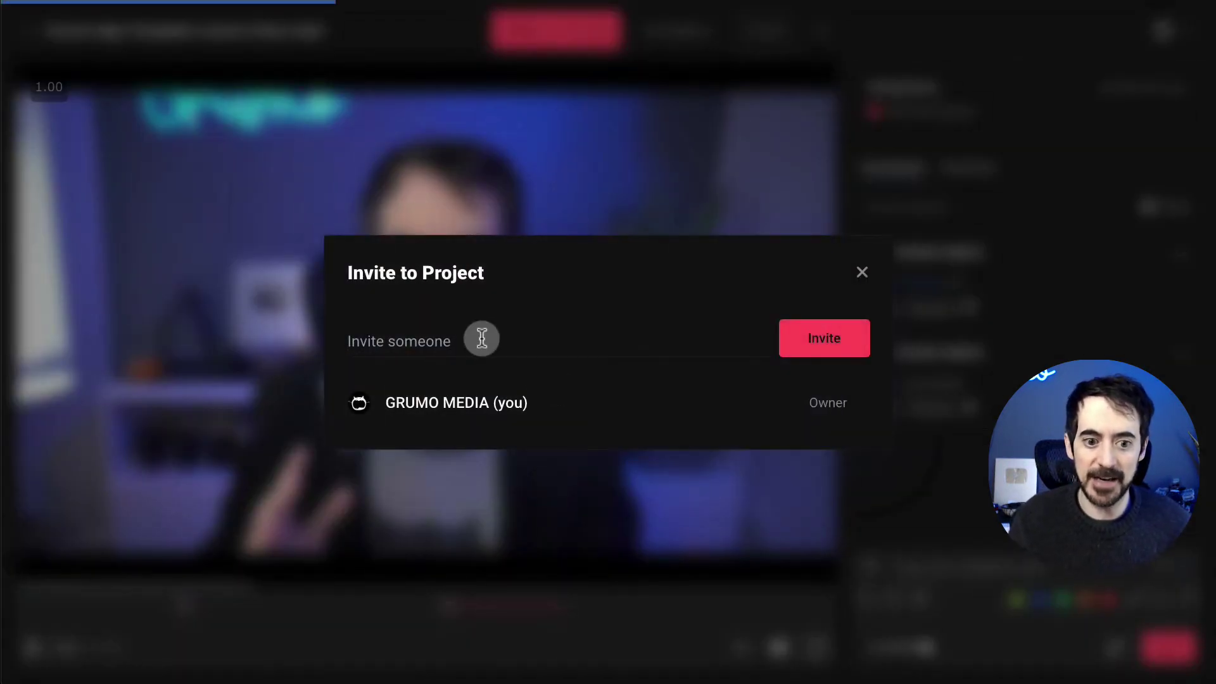
key(ctrl+v)
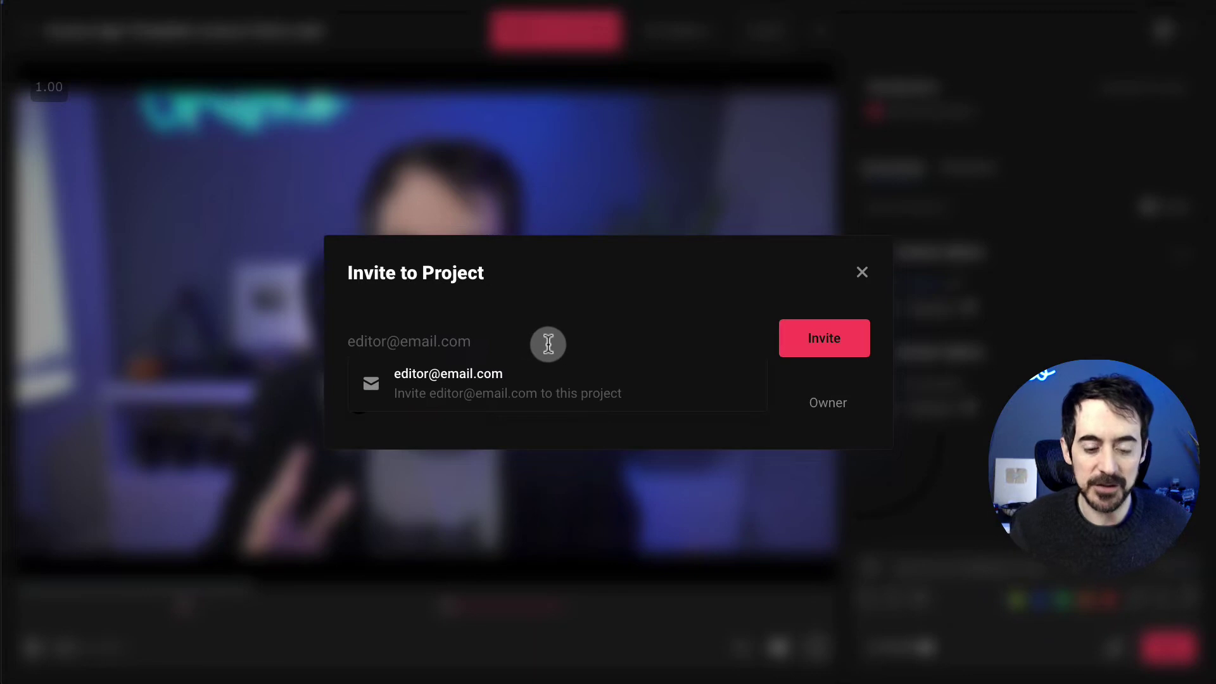
click(831, 345)
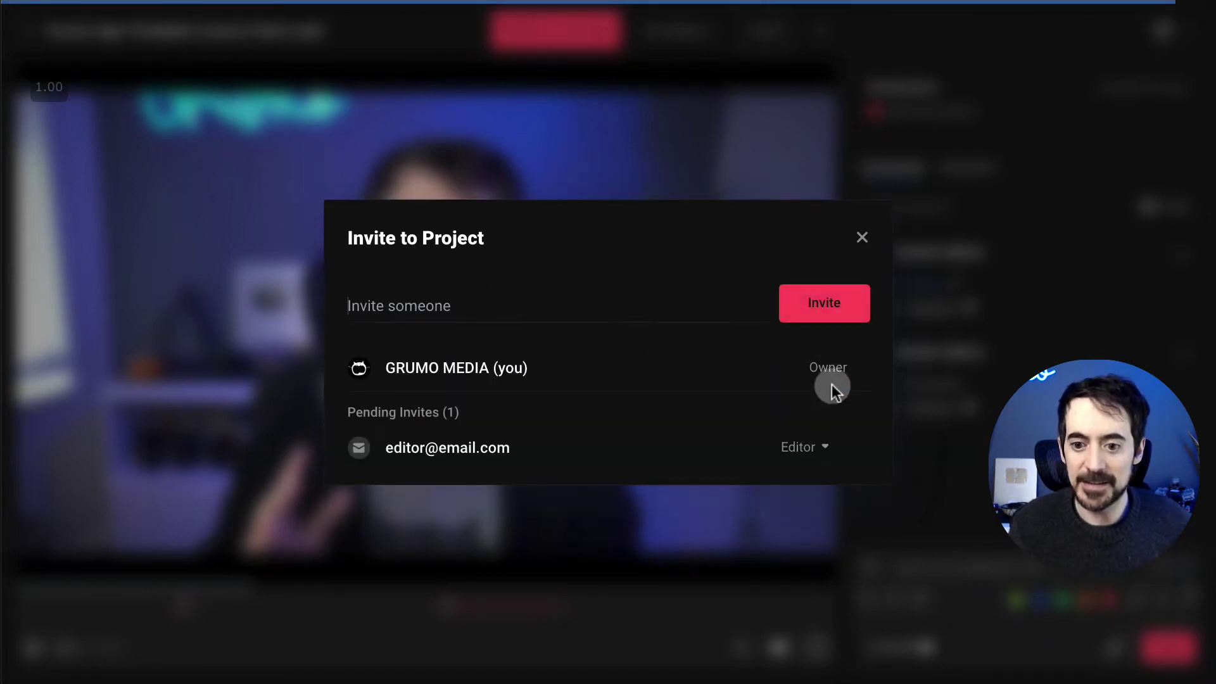
click(826, 447)
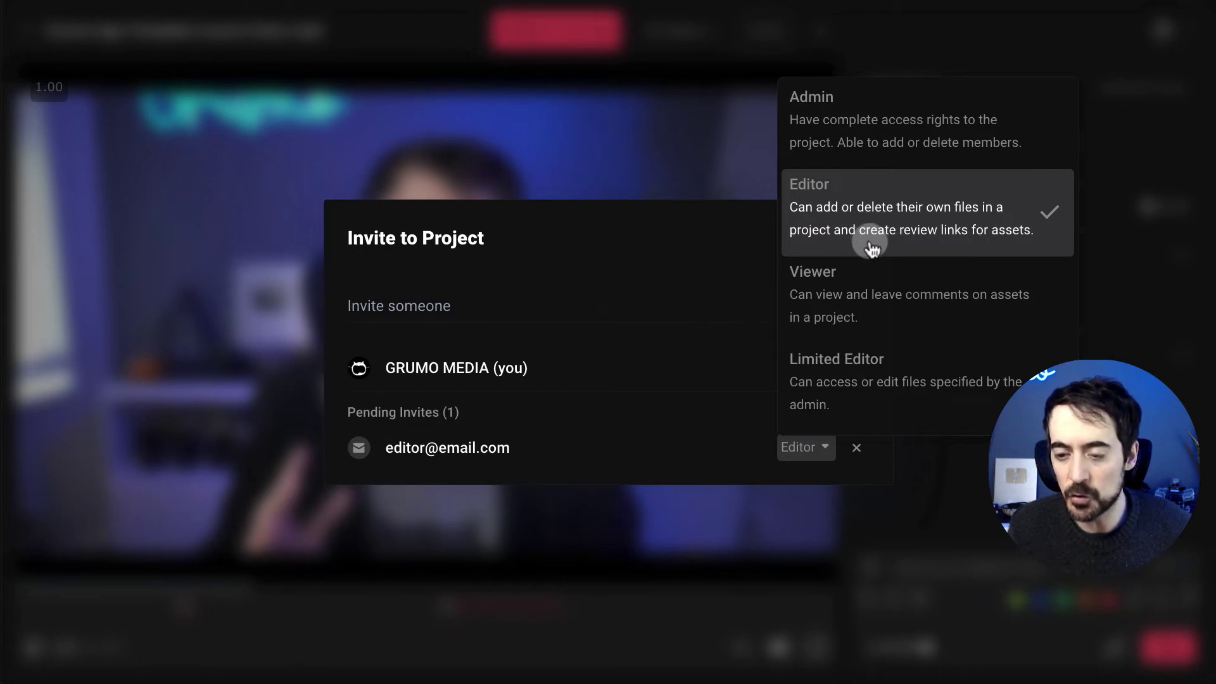
key(Escape)
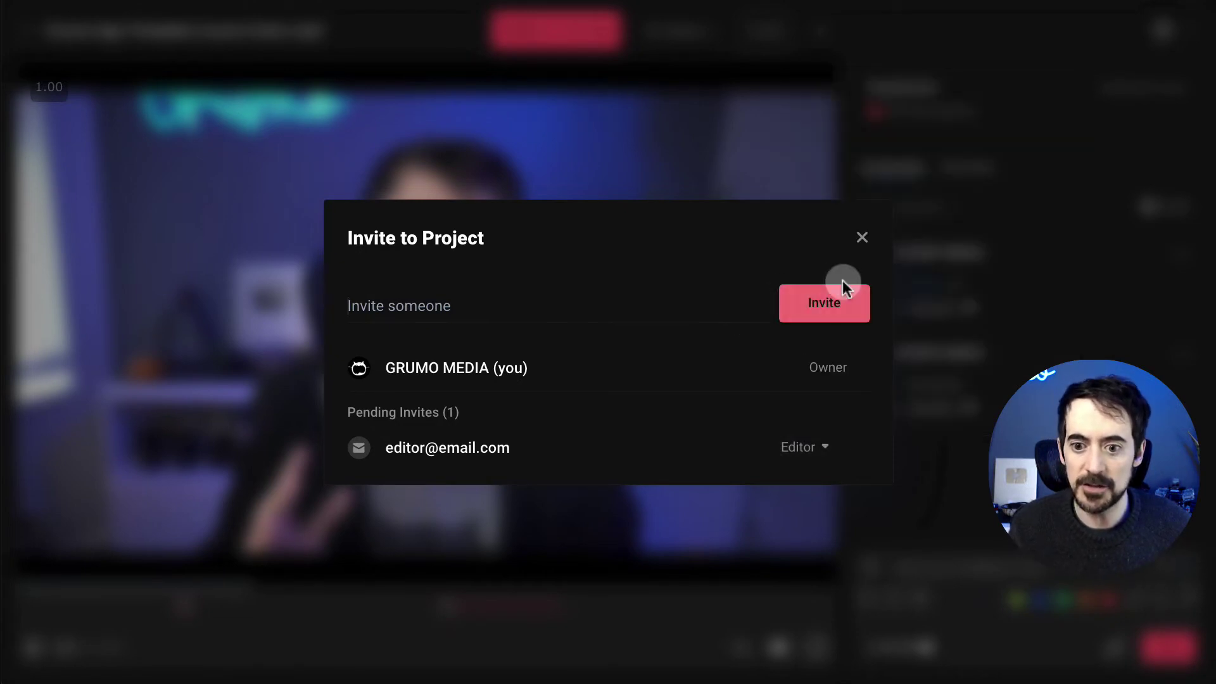
key(Escape)
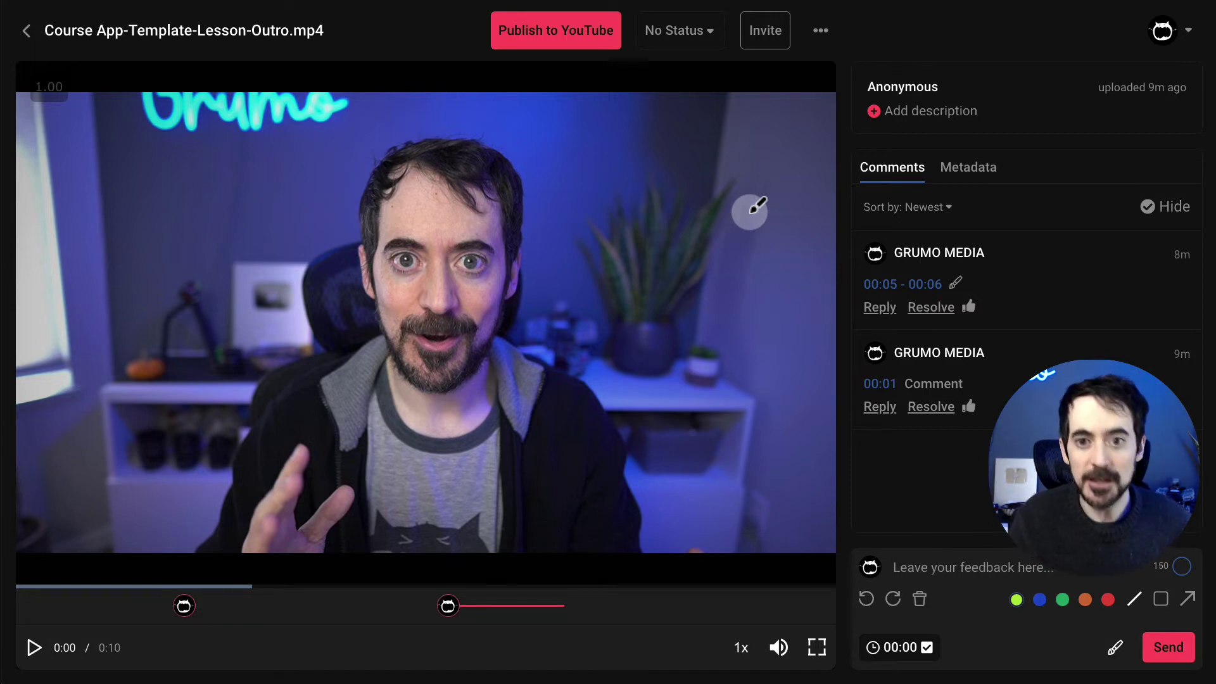
Step: Stack the 10-second Course App-Template-Lesson video onto the 42-second one as v2
click(554, 29)
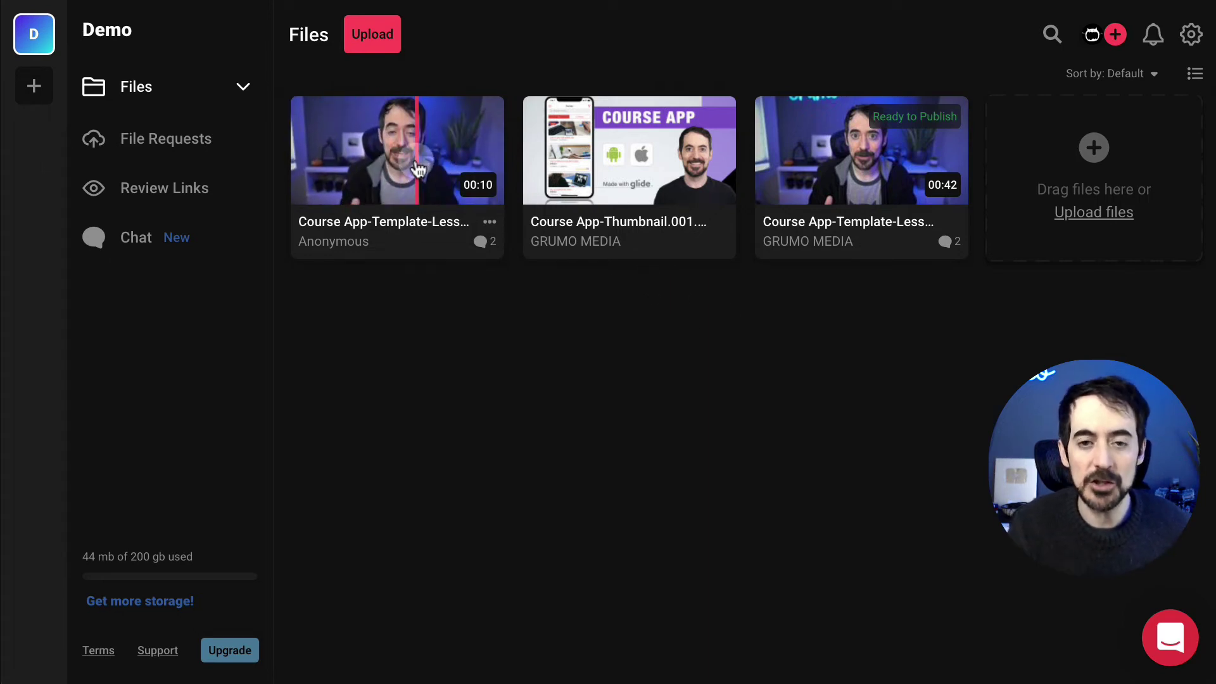
click(431, 242)
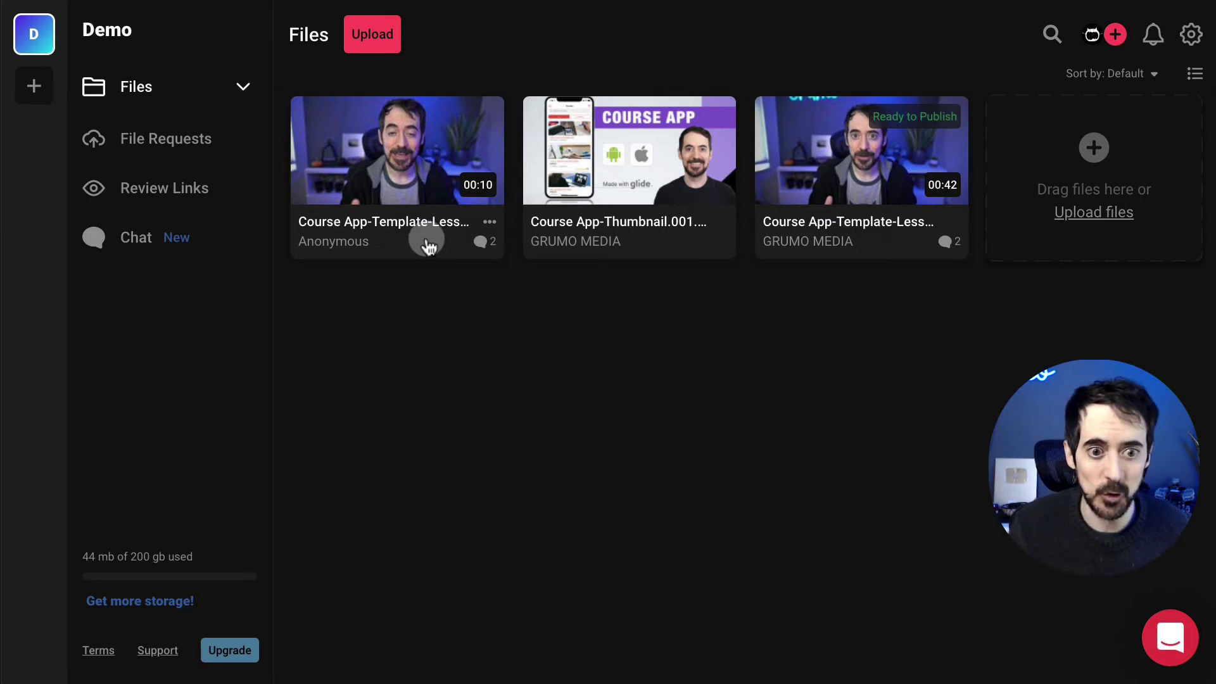
drag(461, 267, 839, 150)
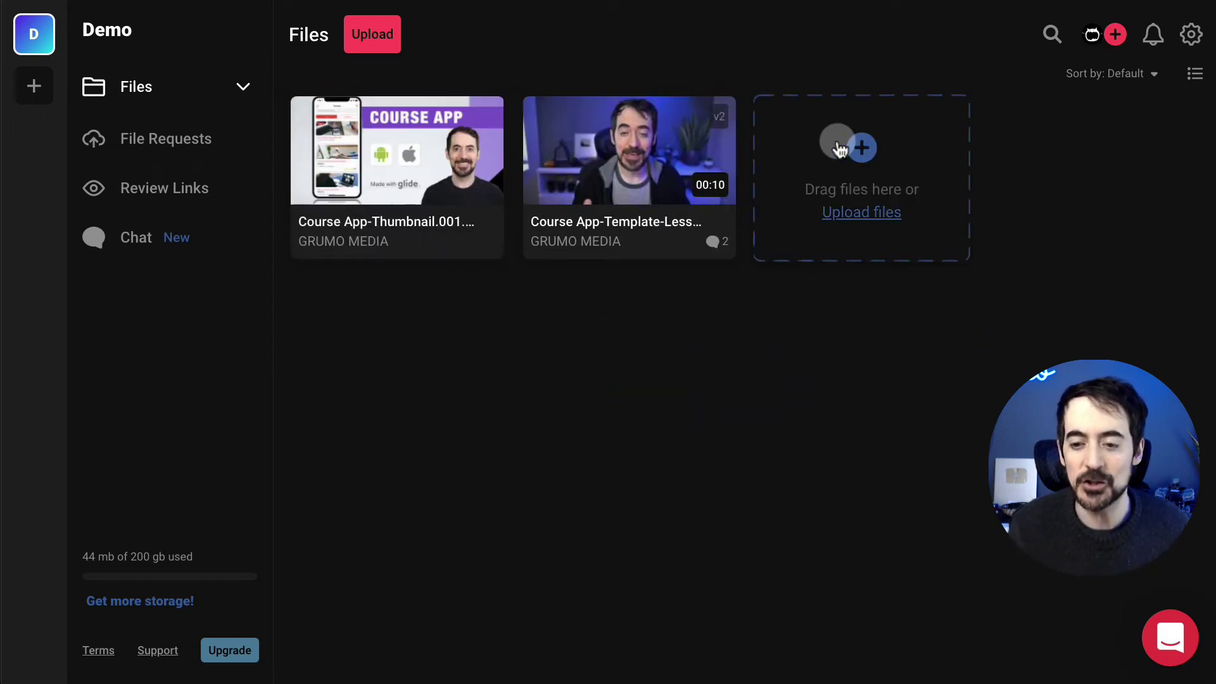
Step: Open the stacked lesson video, view version v1, then switch back to v2
click(656, 236)
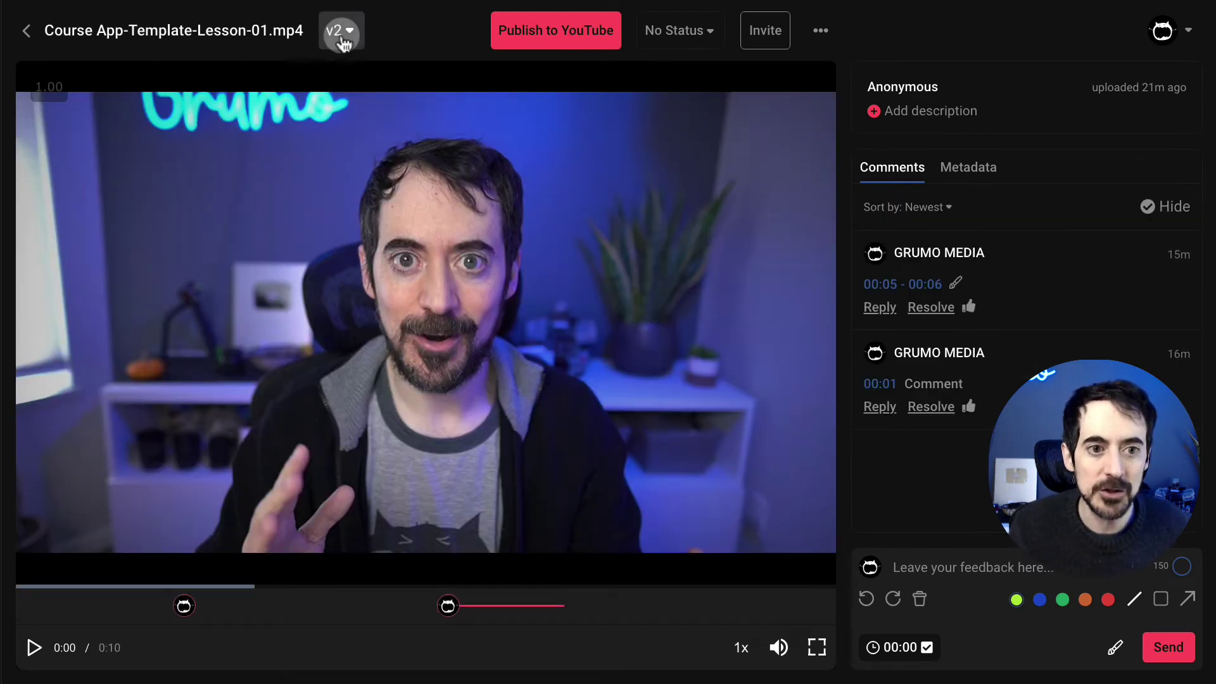
click(342, 35)
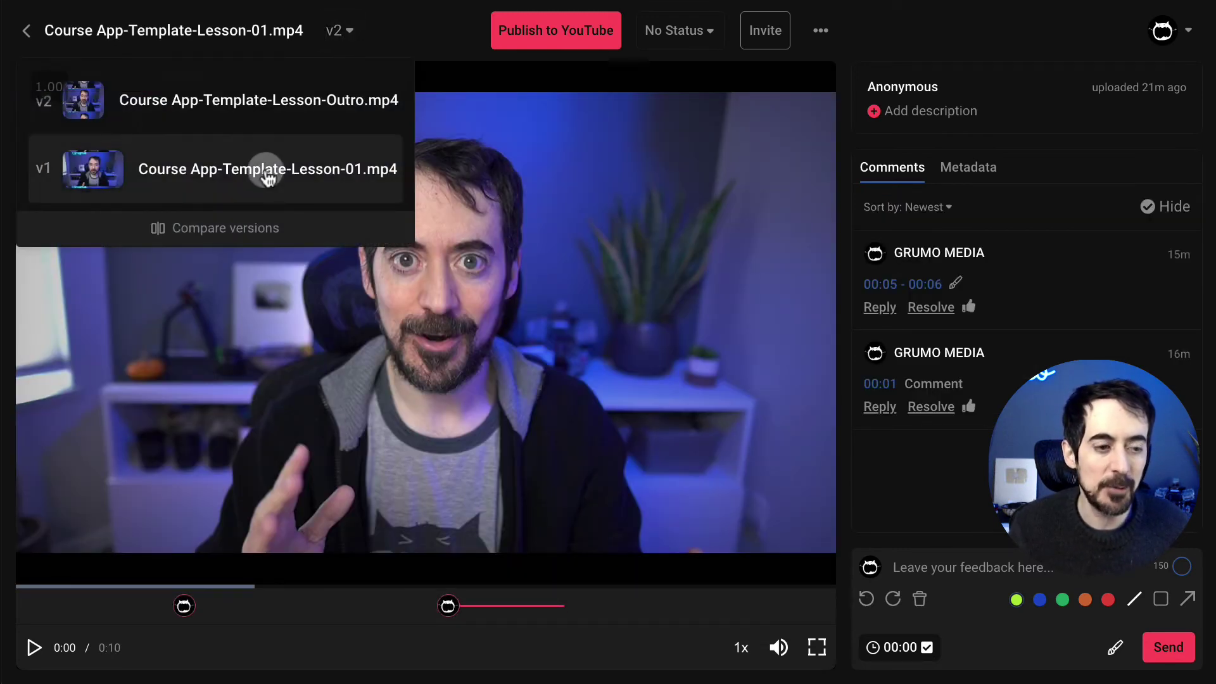
click(266, 172)
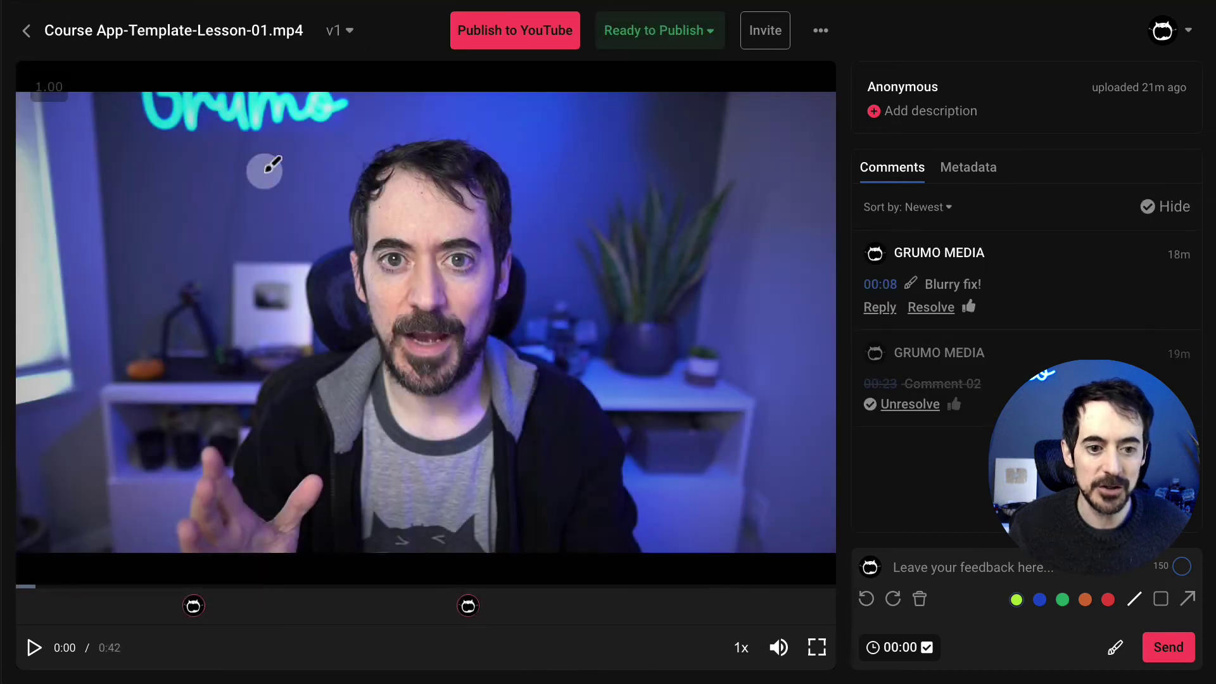
click(335, 32)
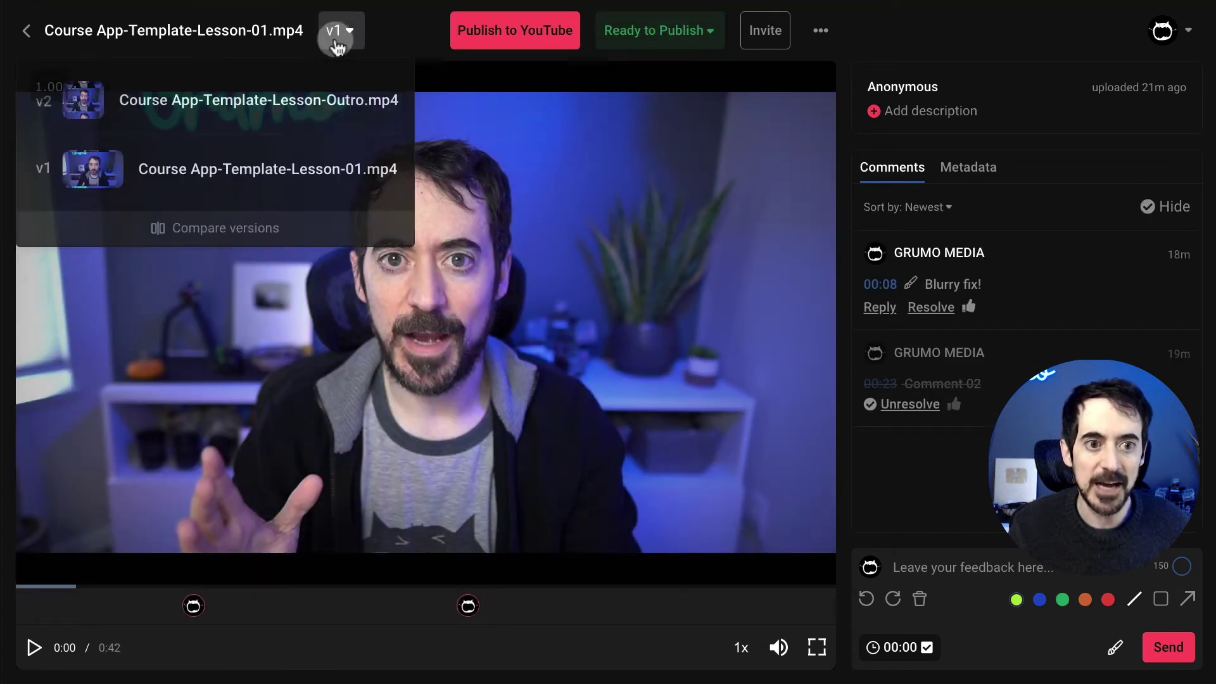
click(320, 114)
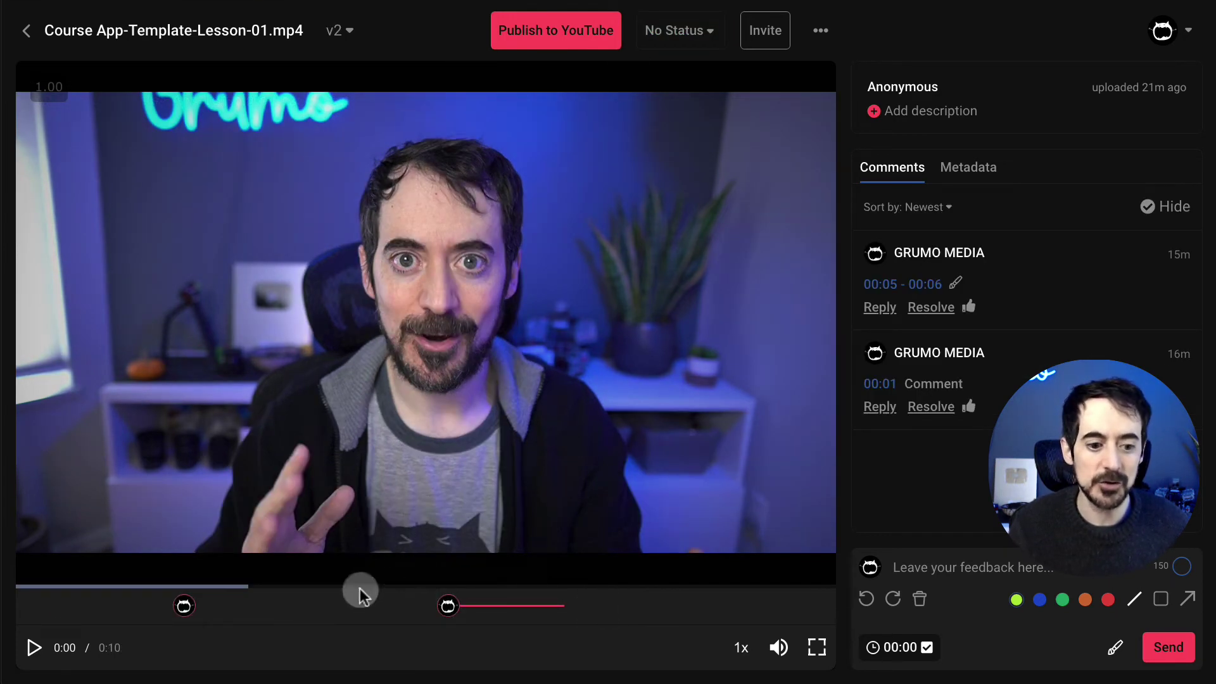
Step: Resolve and delete the 00:05 annotated comment
click(448, 607)
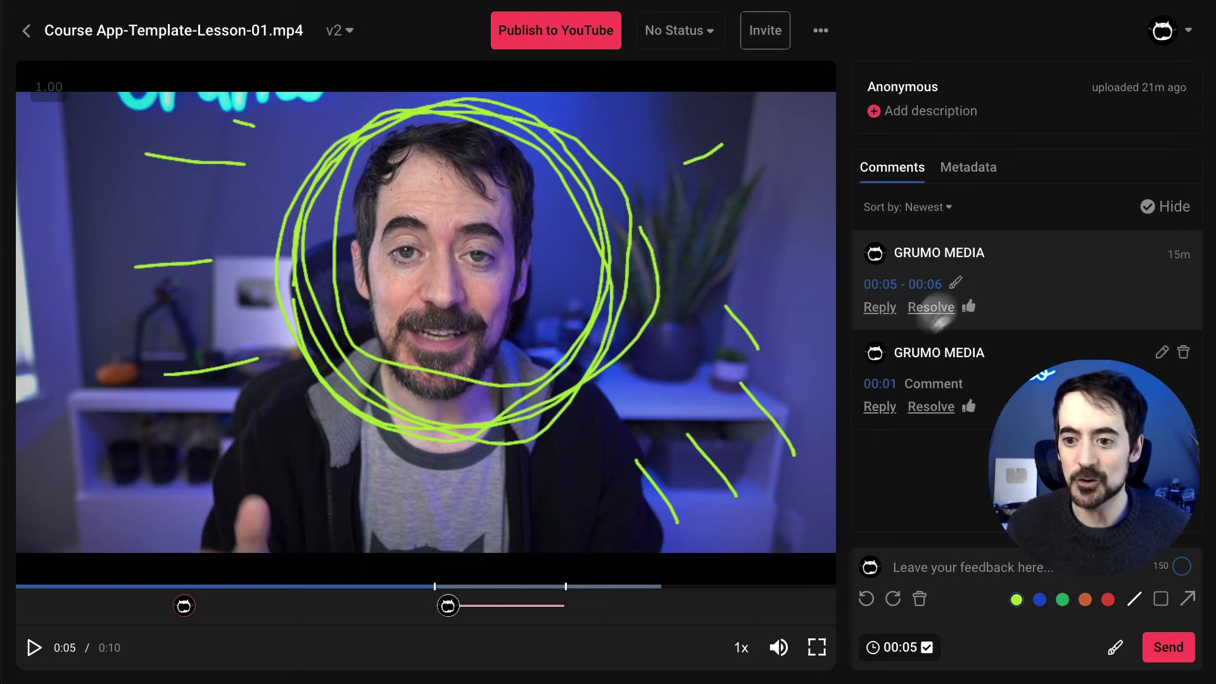
click(931, 307)
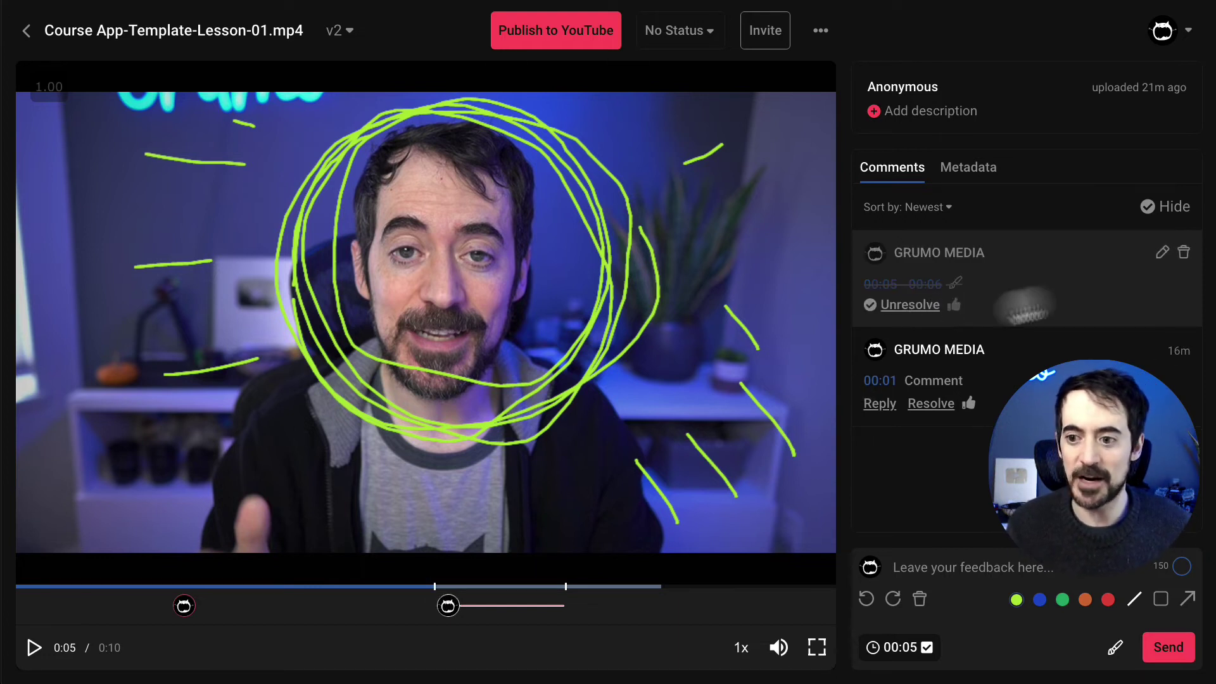
click(1184, 254)
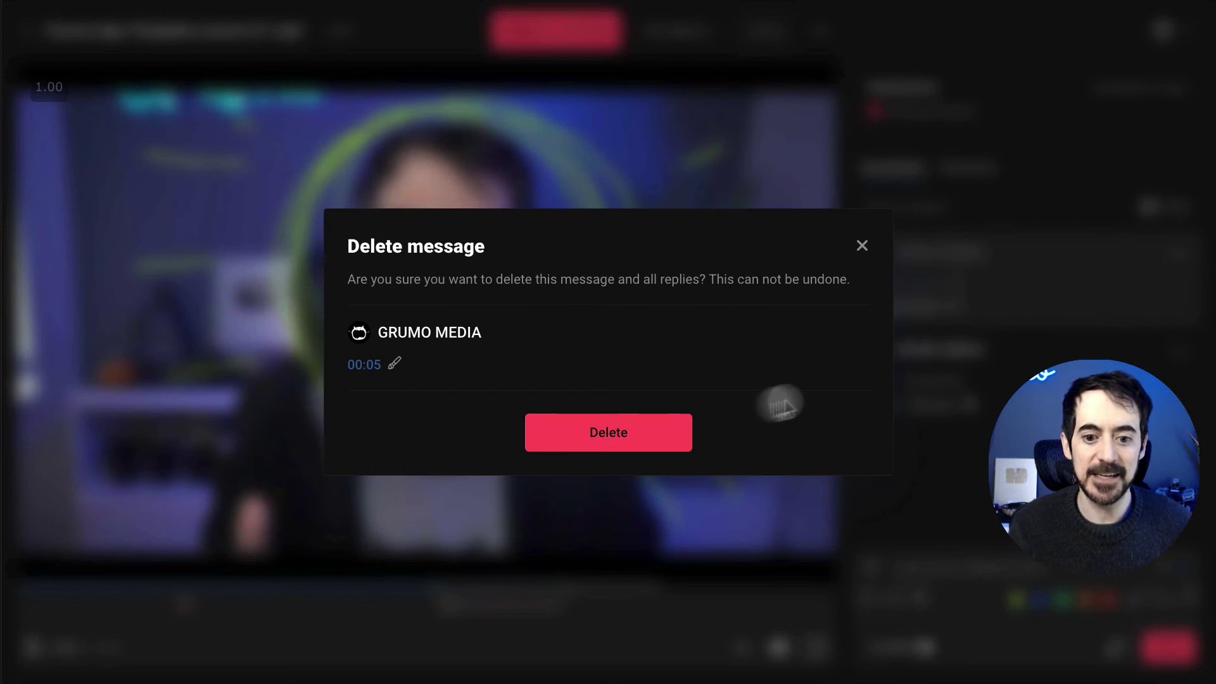
click(652, 426)
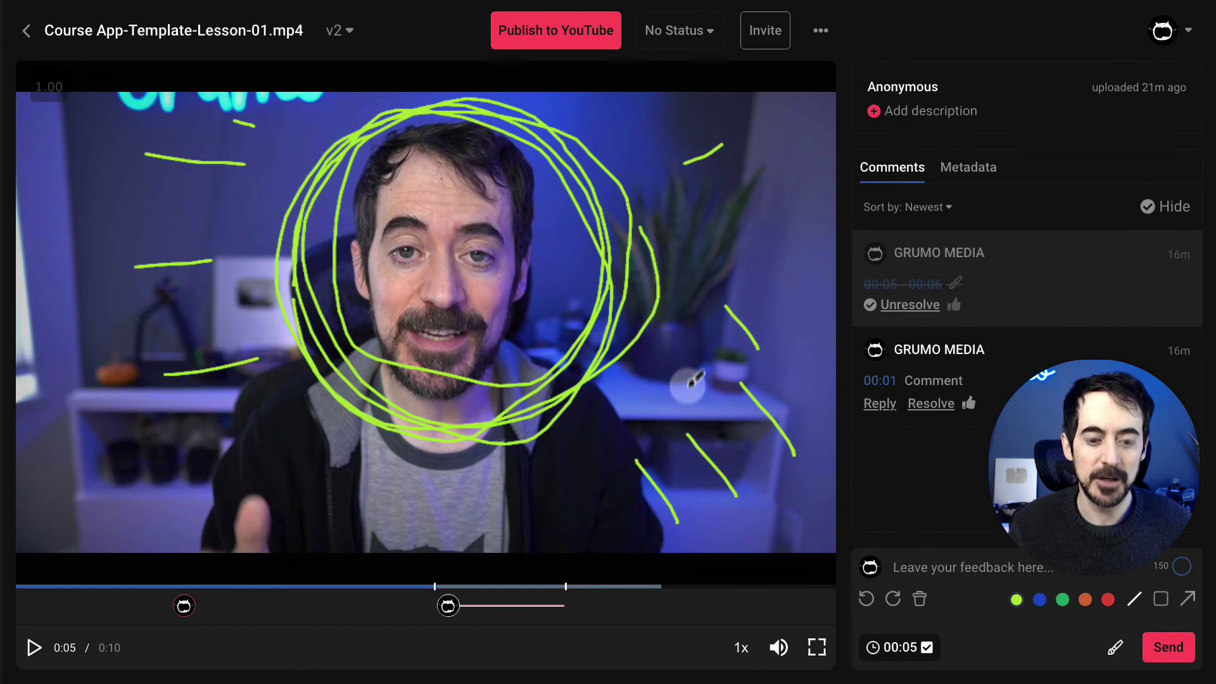
Step: Draw green strokes over the face near 0:07, then set status to Ready to Publish
click(621, 583)
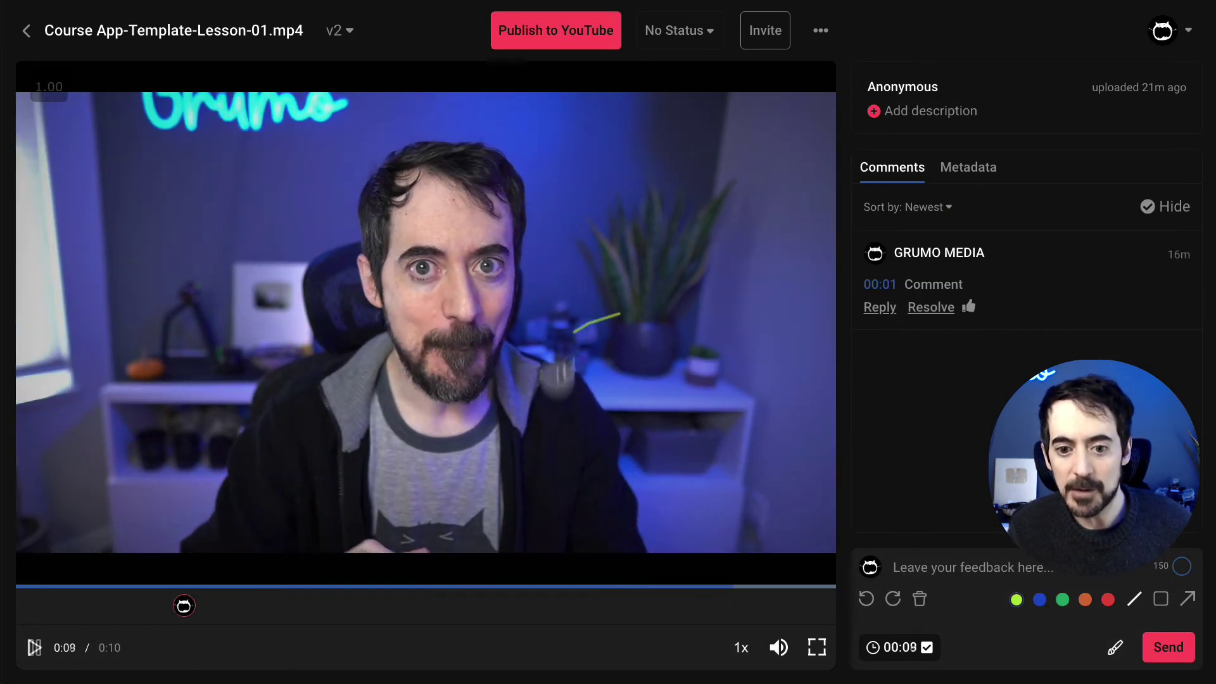
mouse_move(619, 313)
mouse_down()
mouse_move(482, 447)
mouse_move(393, 298)
mouse_up()
mouse_move(79, 145)
mouse_down()
mouse_move(217, 163)
mouse_move(217, 234)
mouse_move(392, 276)
mouse_up()
drag(304, 324, 389, 365)
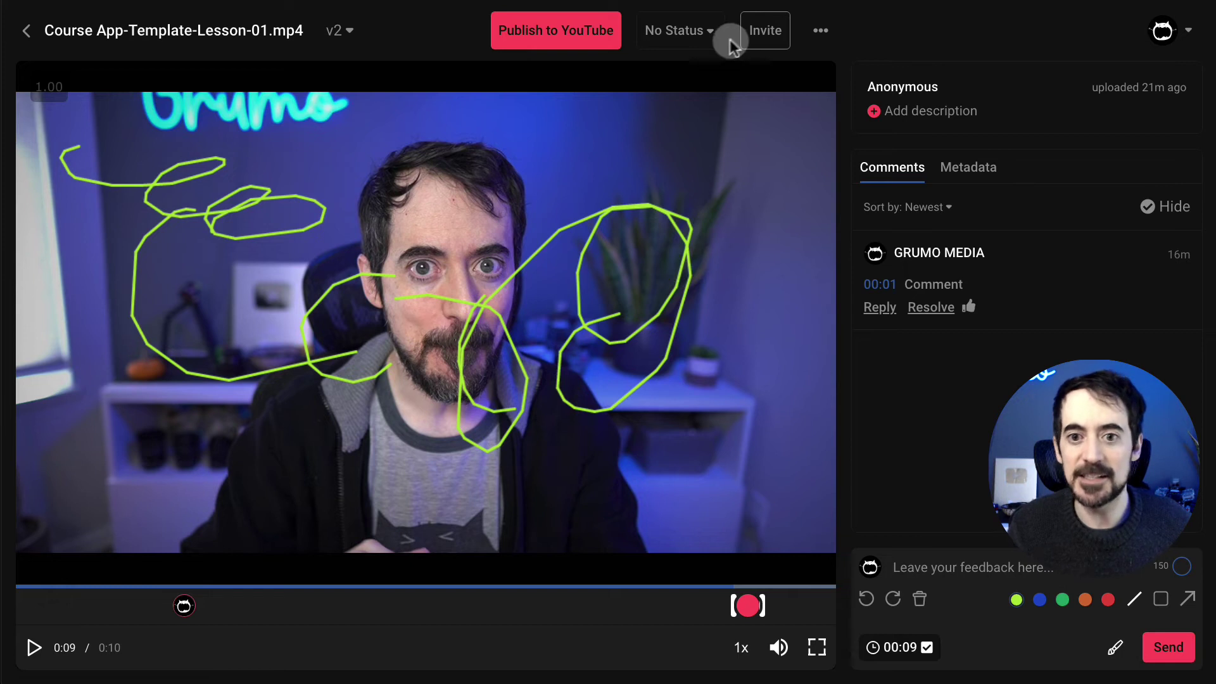
click(711, 34)
click(716, 131)
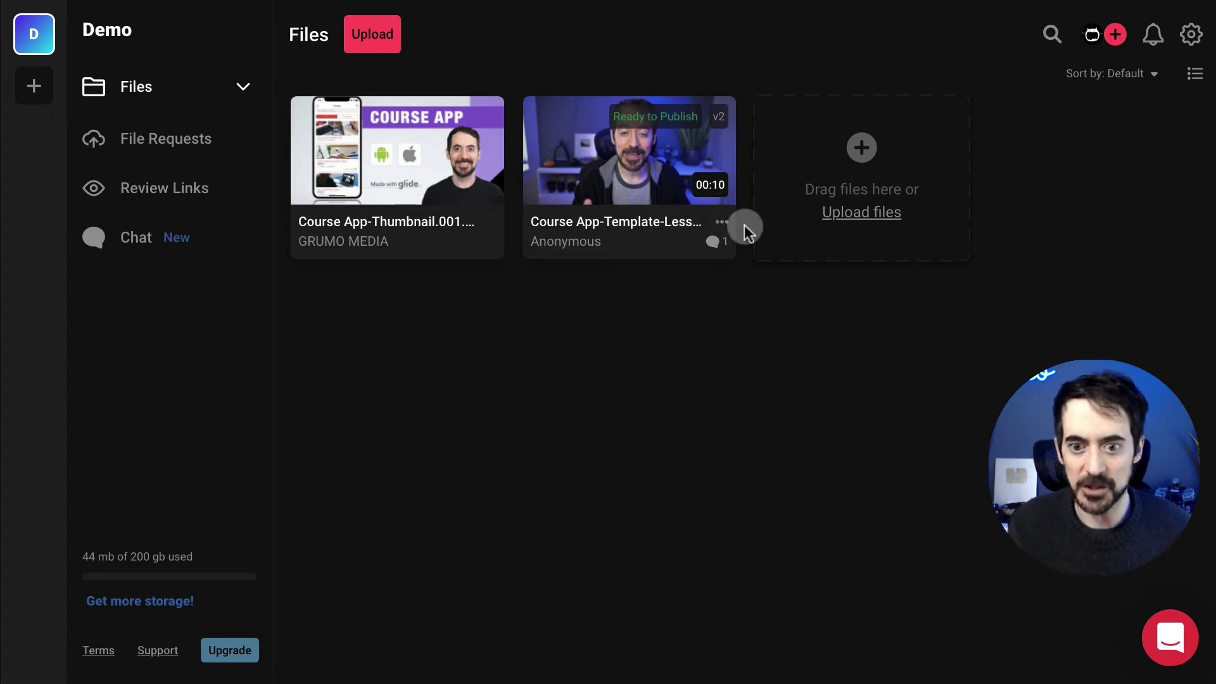
Step: Share the lesson video via a link named Client, copy it, and open a private window
click(722, 222)
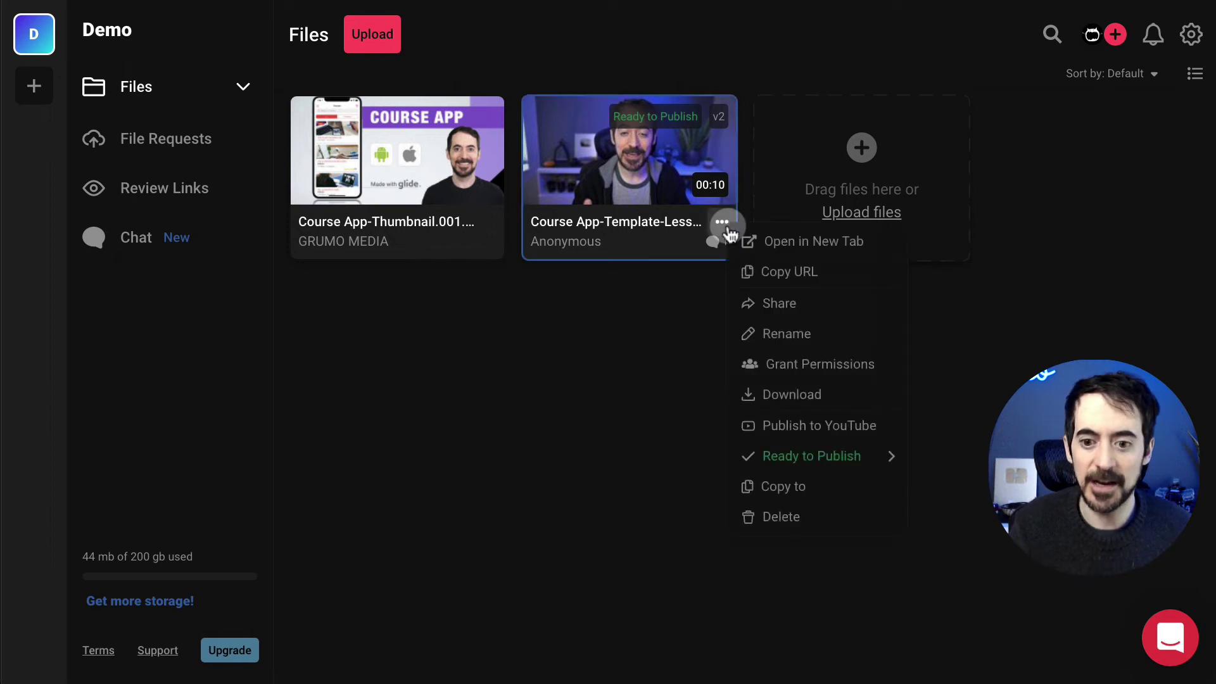
click(807, 312)
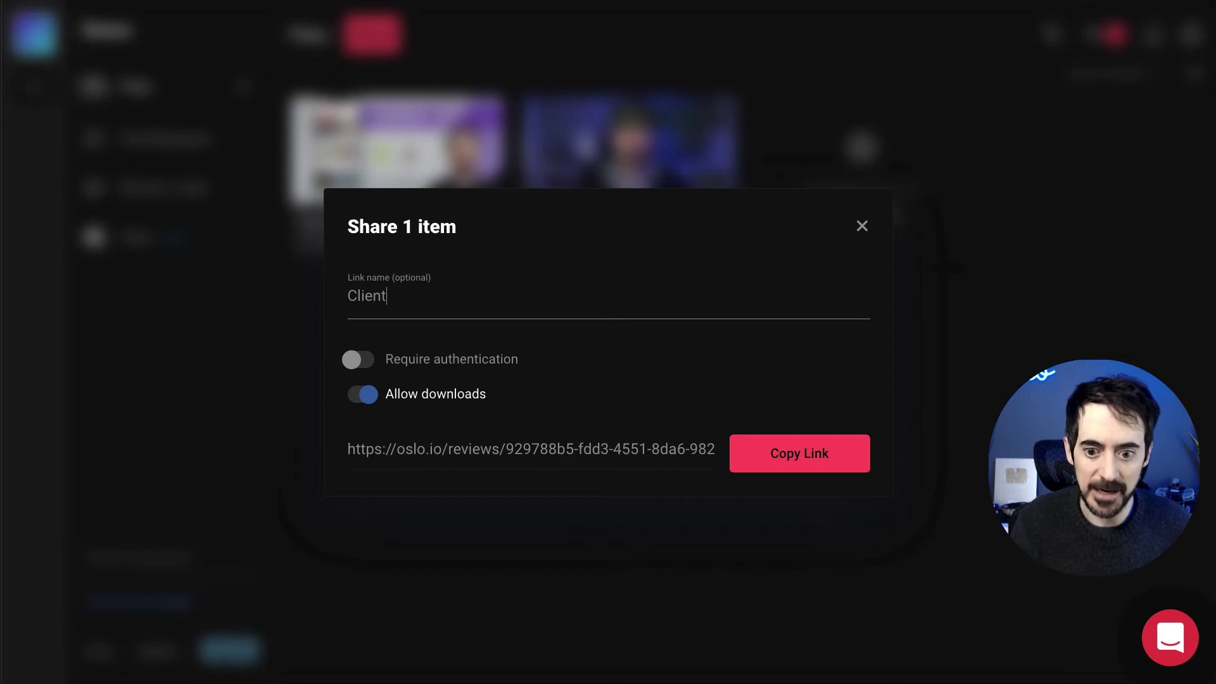
click(803, 464)
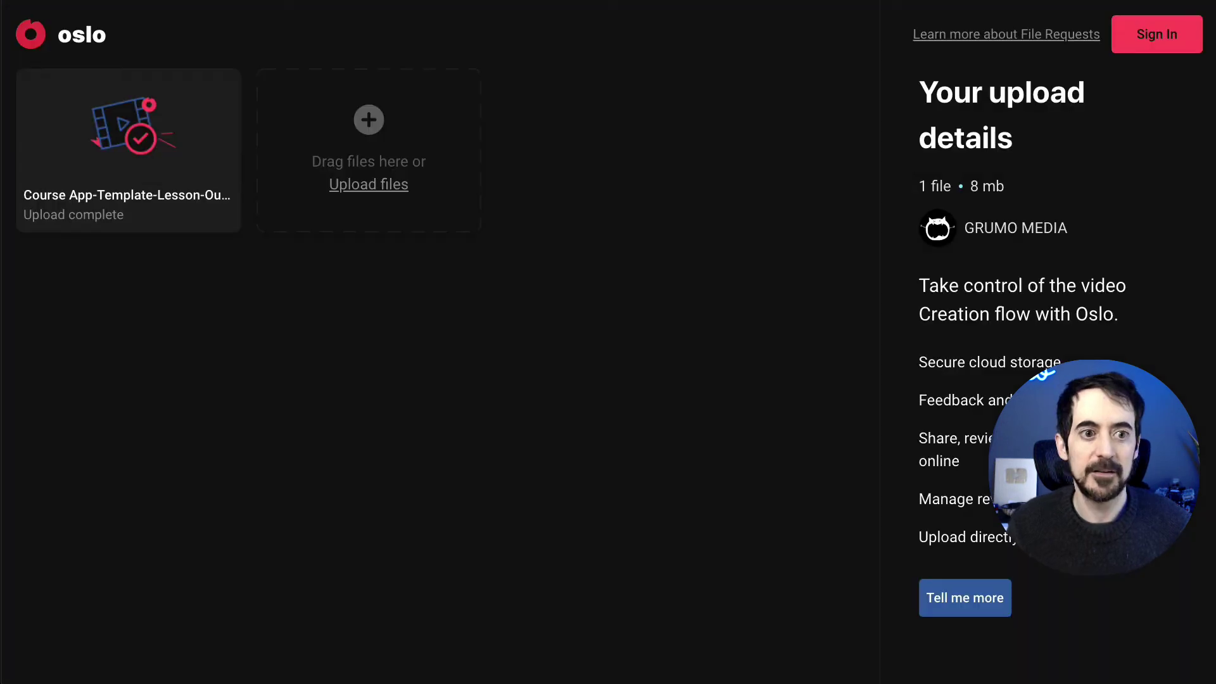
key(ctrl+shift+n)
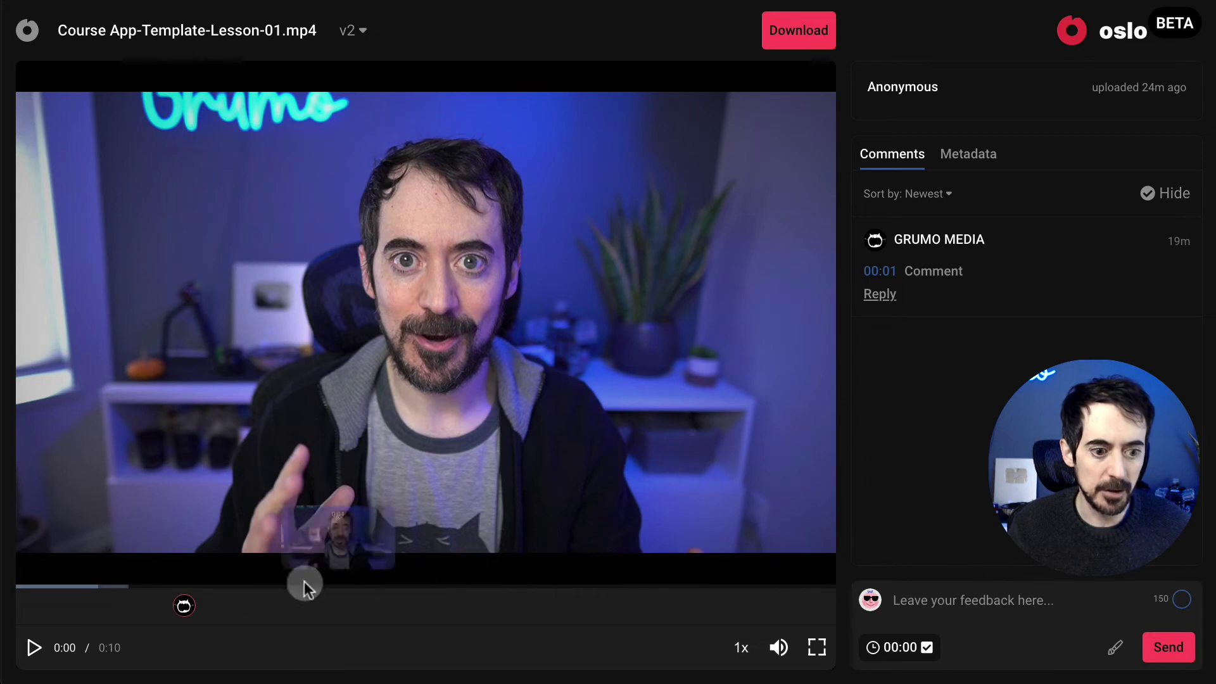
Step: Send a red spiral drawing near 0:03, posting under the reviewer name Client
click(279, 587)
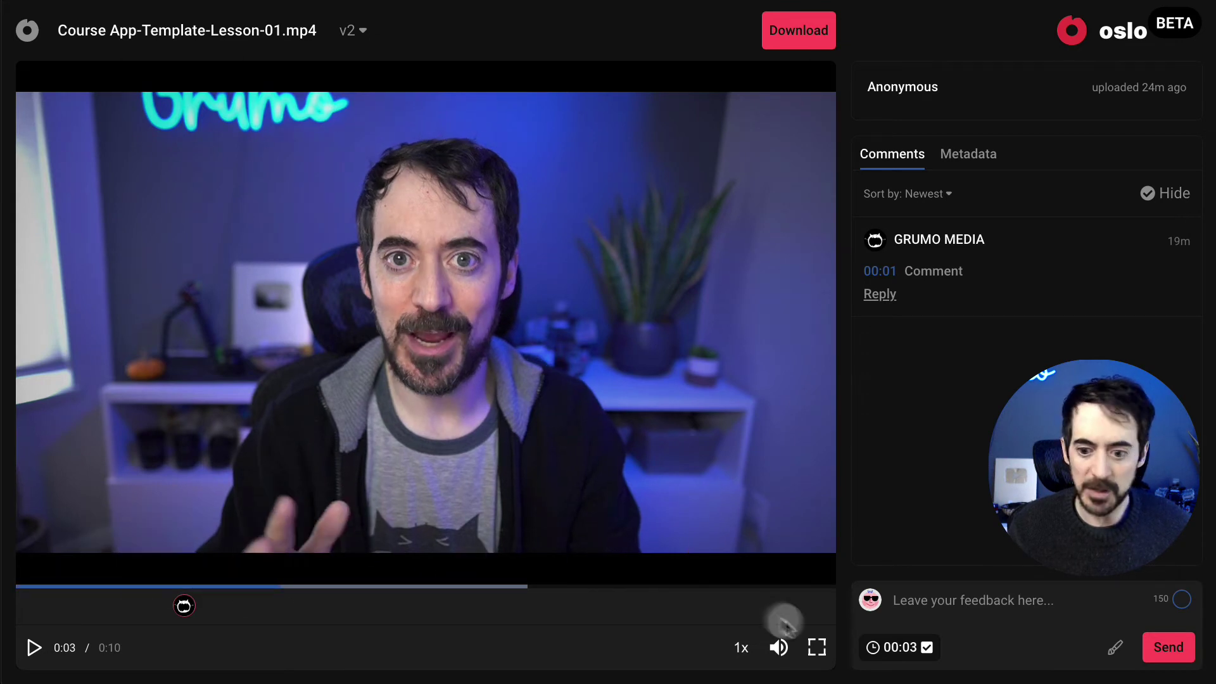
click(1114, 647)
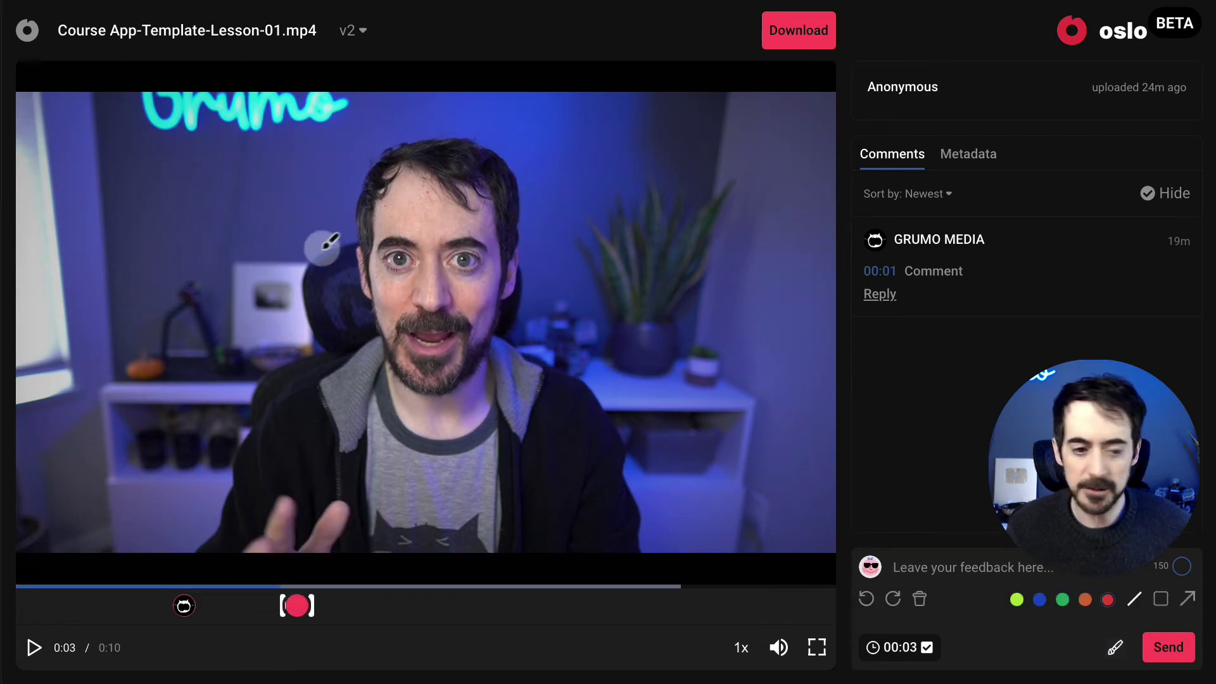
mouse_move(286, 199)
mouse_down()
mouse_move(196, 278)
mouse_move(354, 251)
mouse_up()
drag(288, 278, 284, 345)
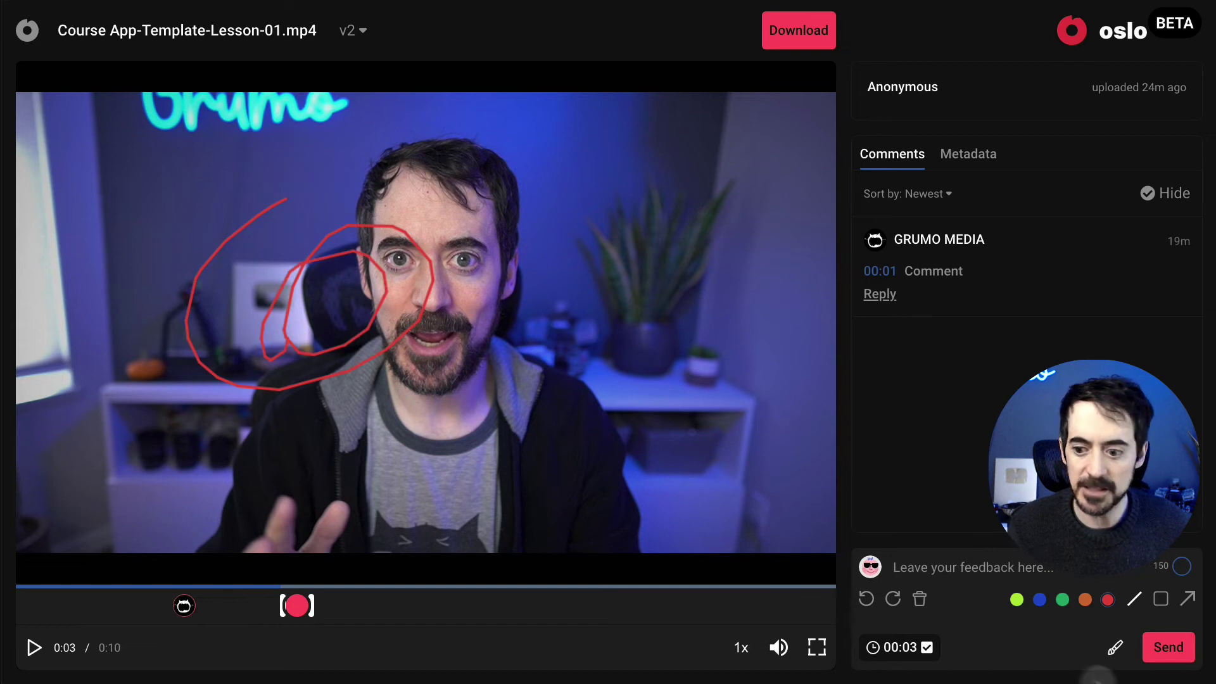
click(1164, 652)
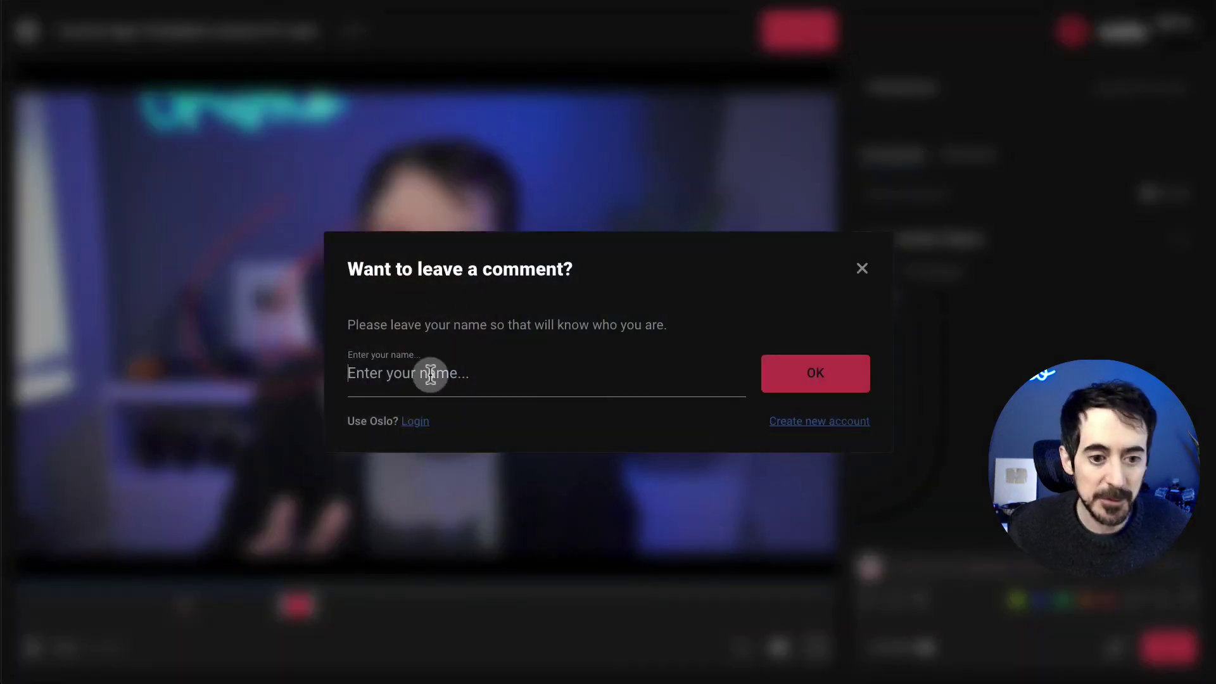
text(Clent)
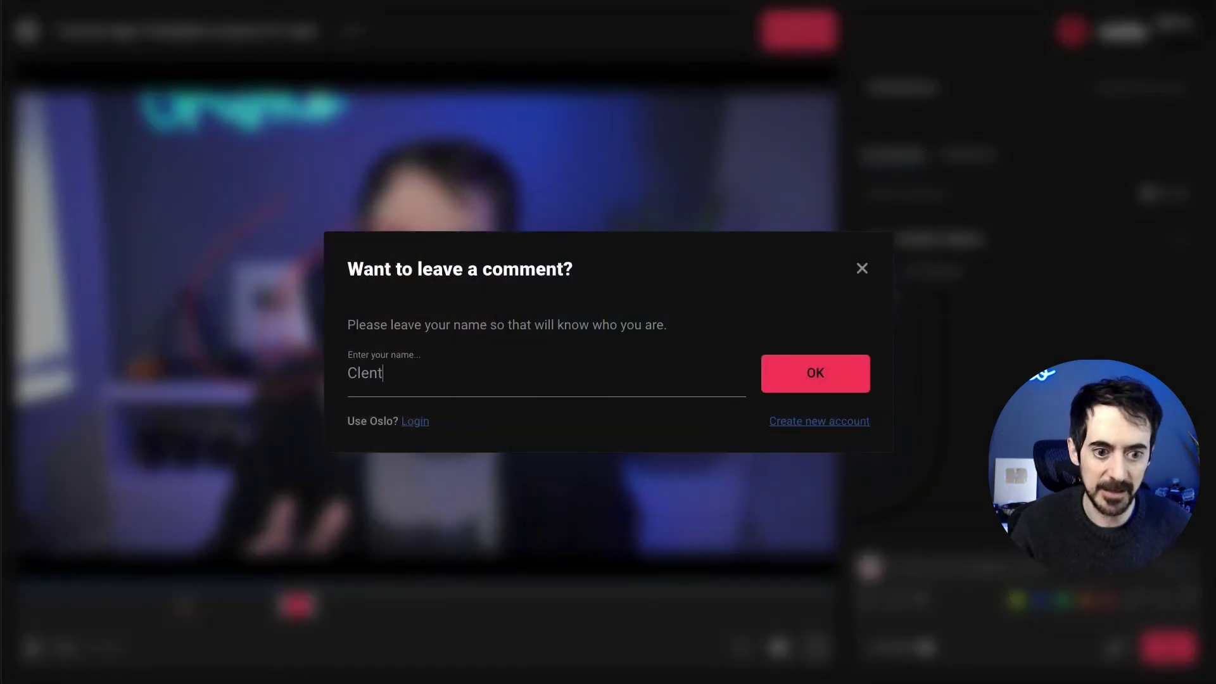
text(nt)
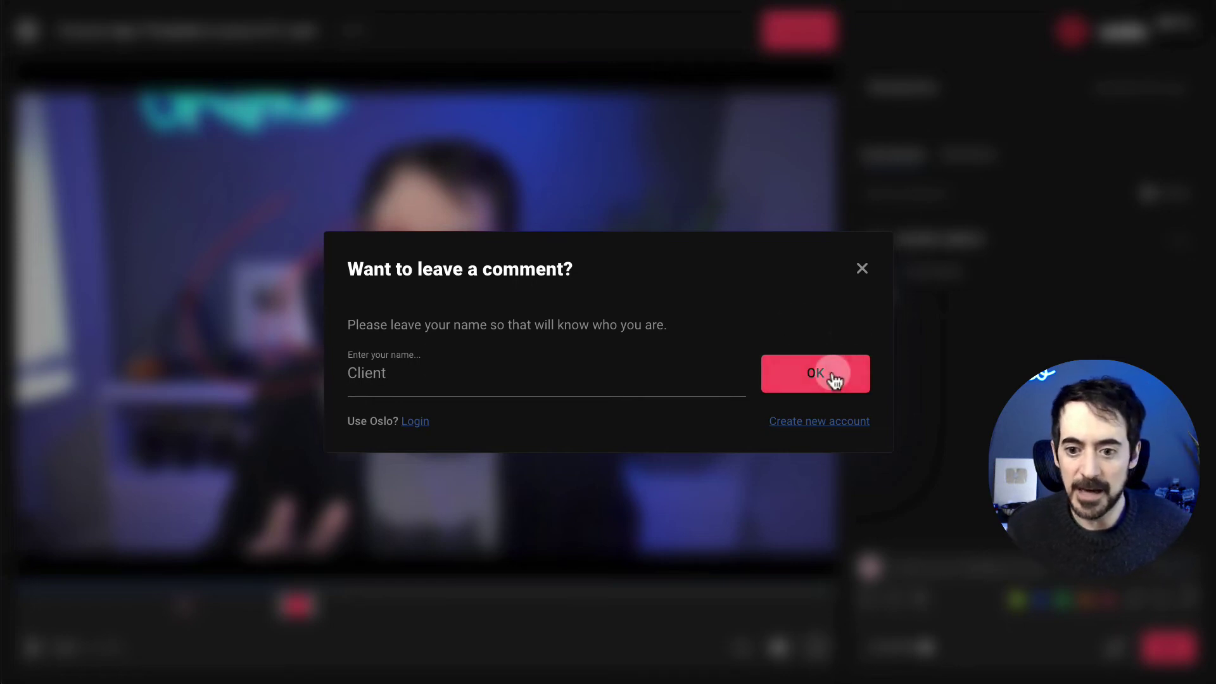
click(826, 374)
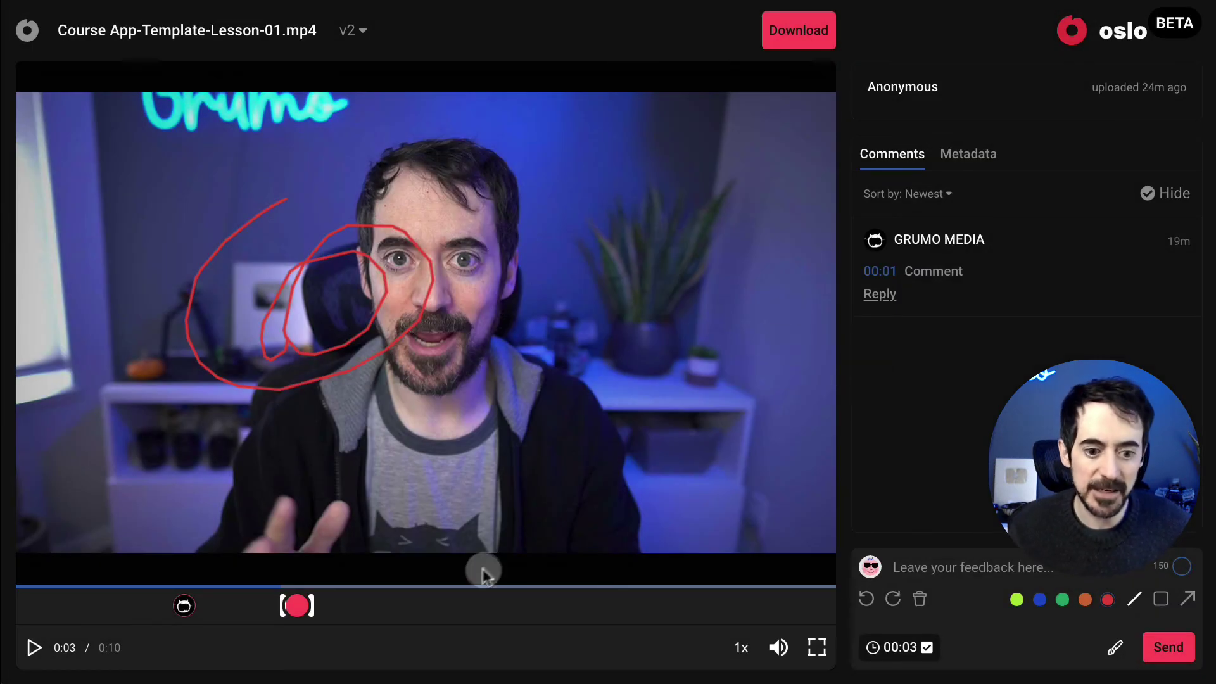
Step: Post a red drawing at 0:05 and the comment 'Good Work here!' at 0:08
click(472, 586)
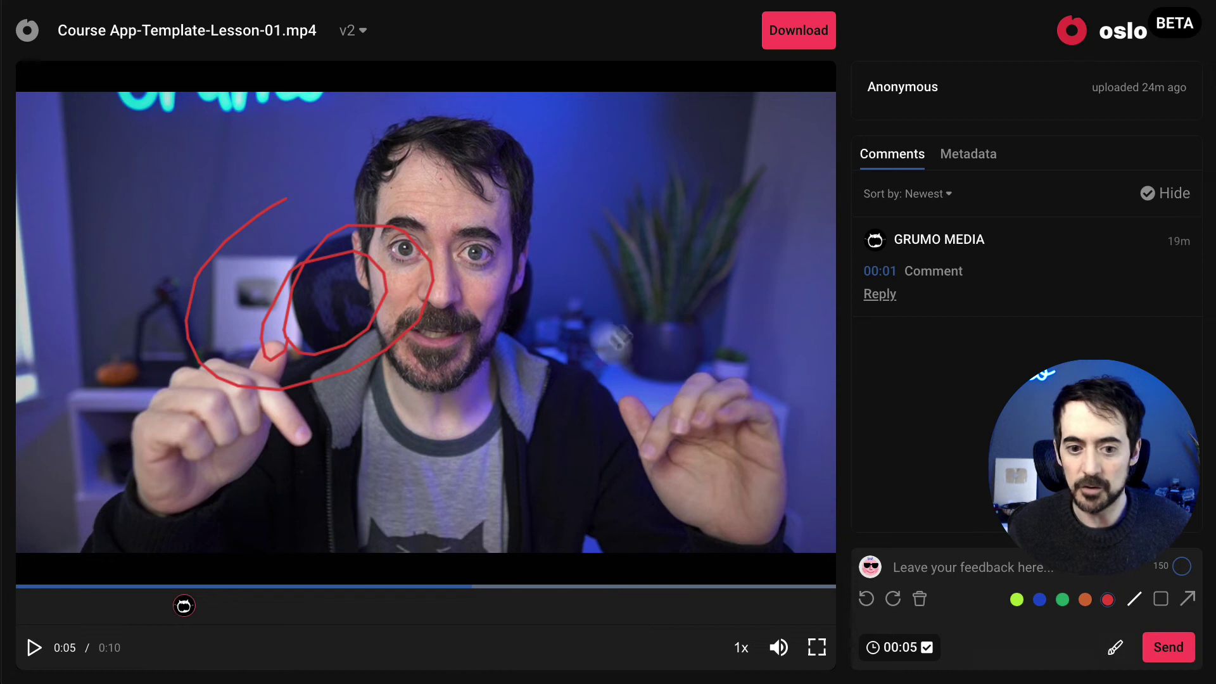
mouse_move(612, 345)
mouse_down()
mouse_move(633, 317)
mouse_move(697, 307)
mouse_up()
click(1159, 651)
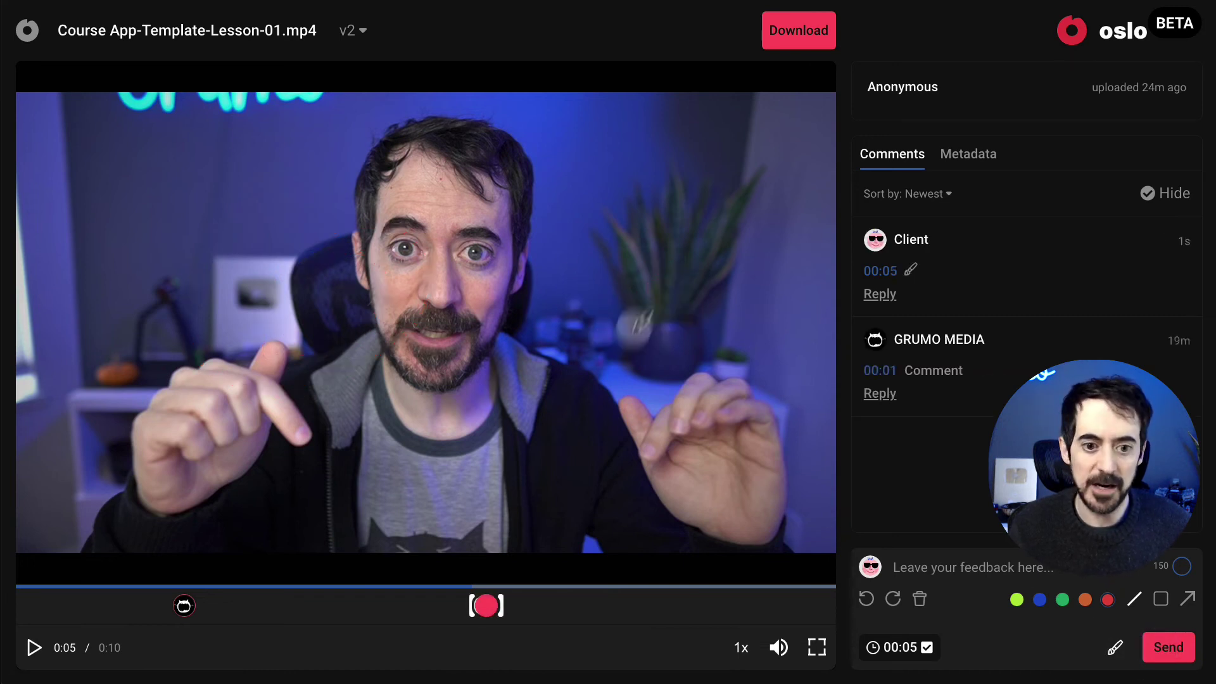
click(690, 586)
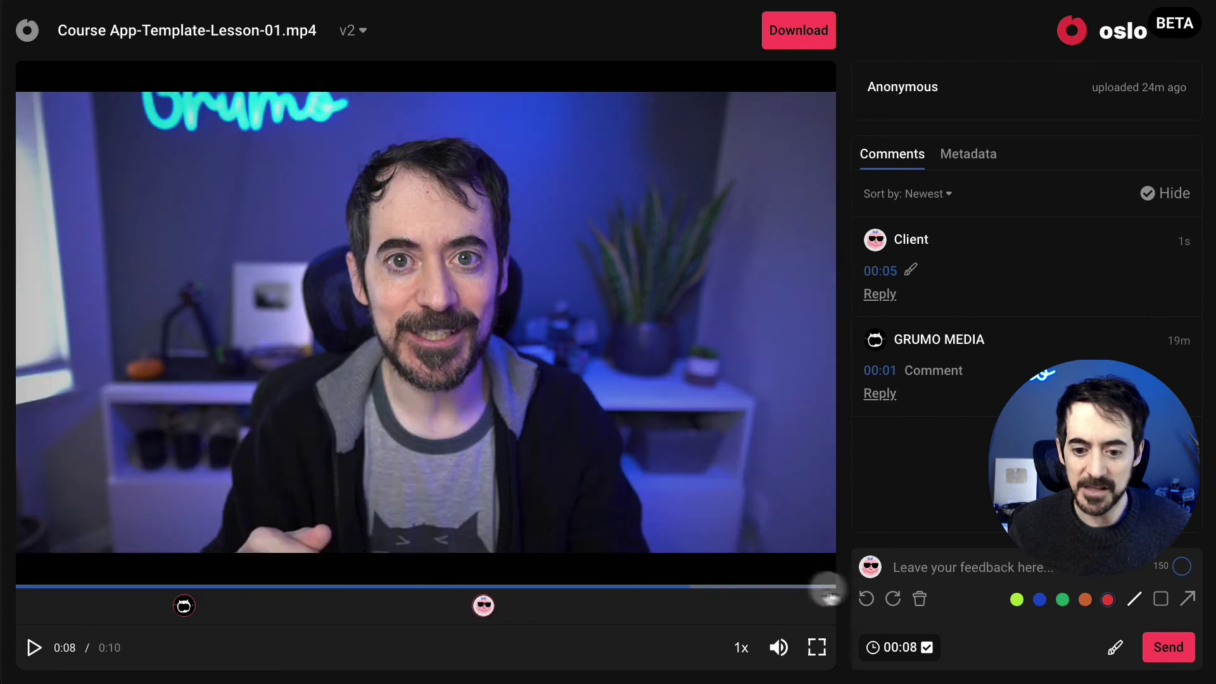
click(931, 568)
text(Good Work here!)
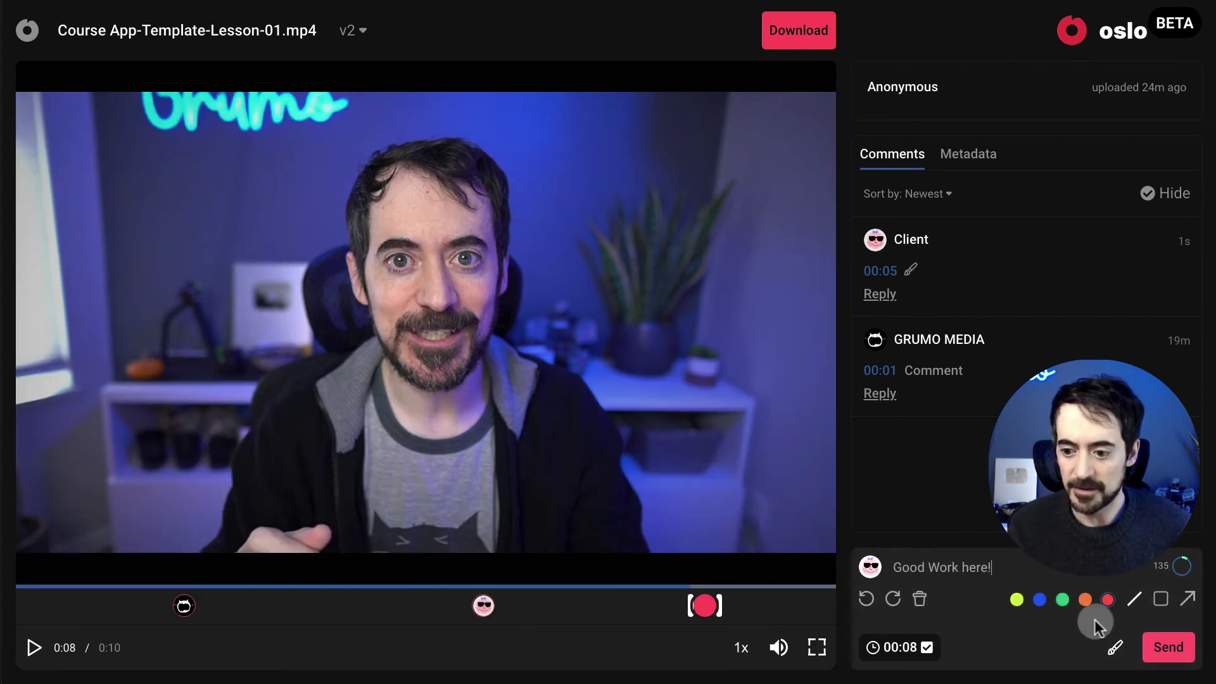
click(1160, 651)
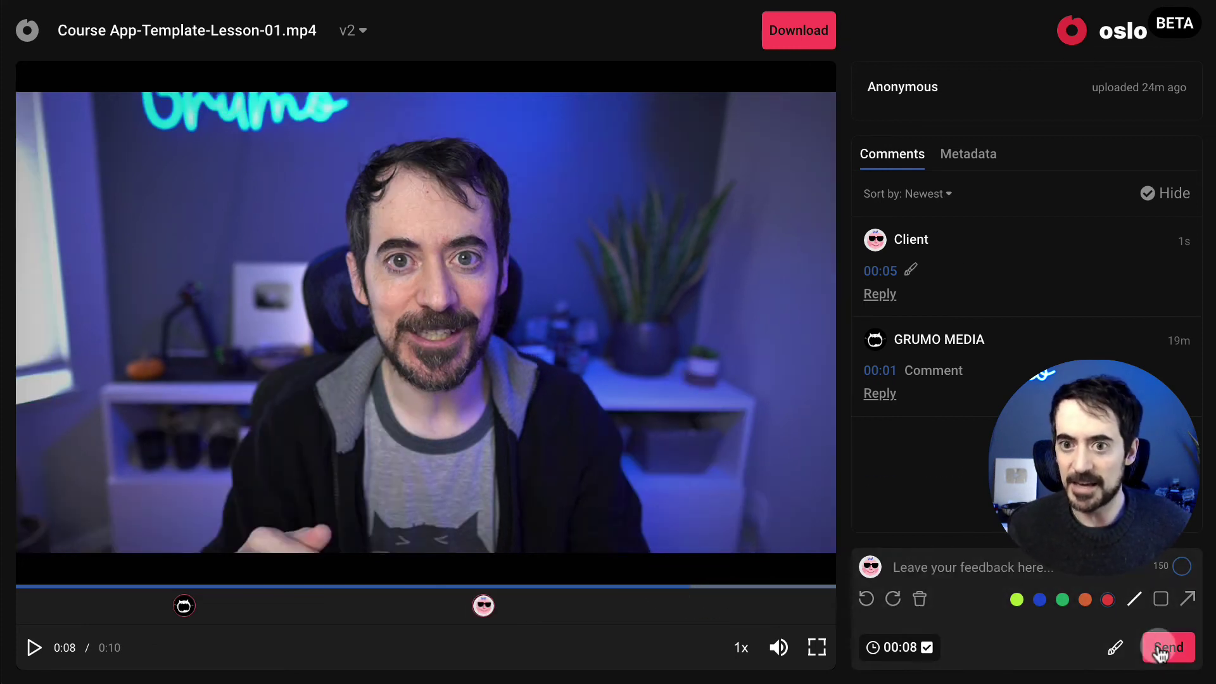